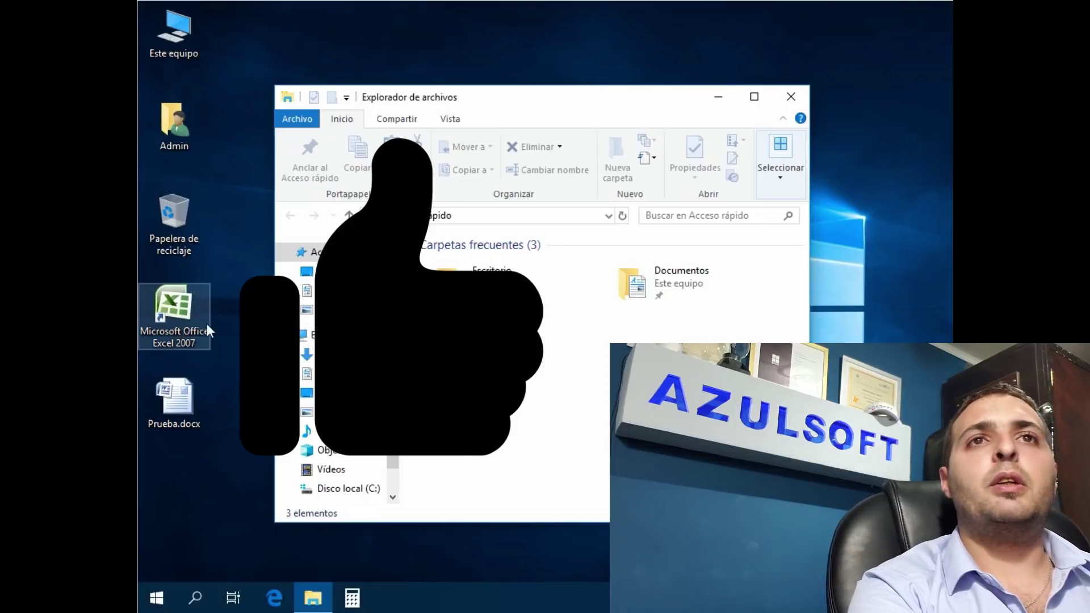
Move the File Explorer window toward the desktop's upper right and open a second File Explorer window.
drag(419, 100, 418, 79)
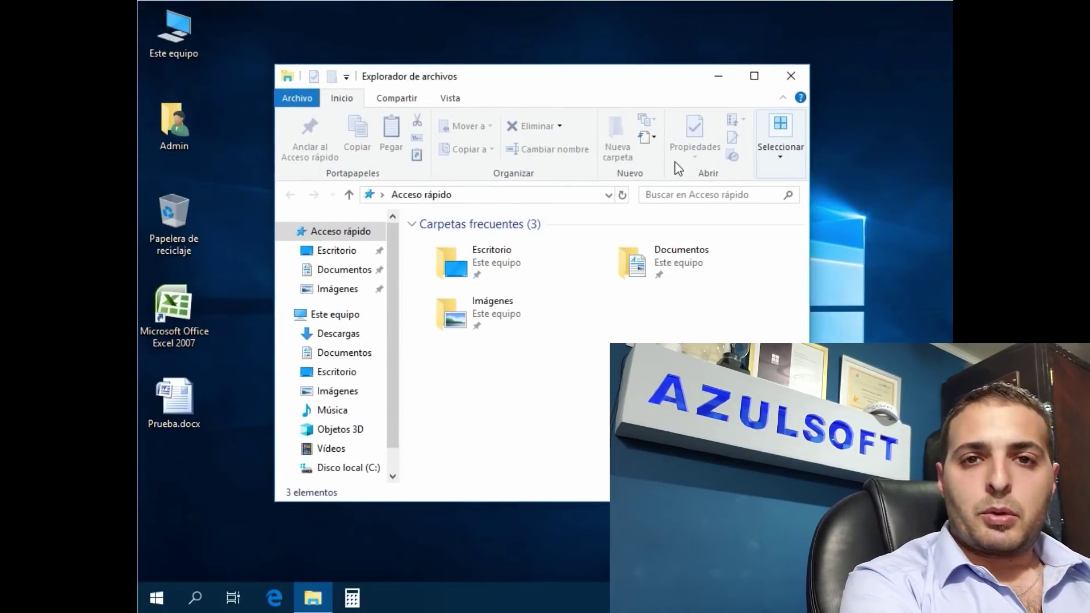
drag(585, 88, 717, 57)
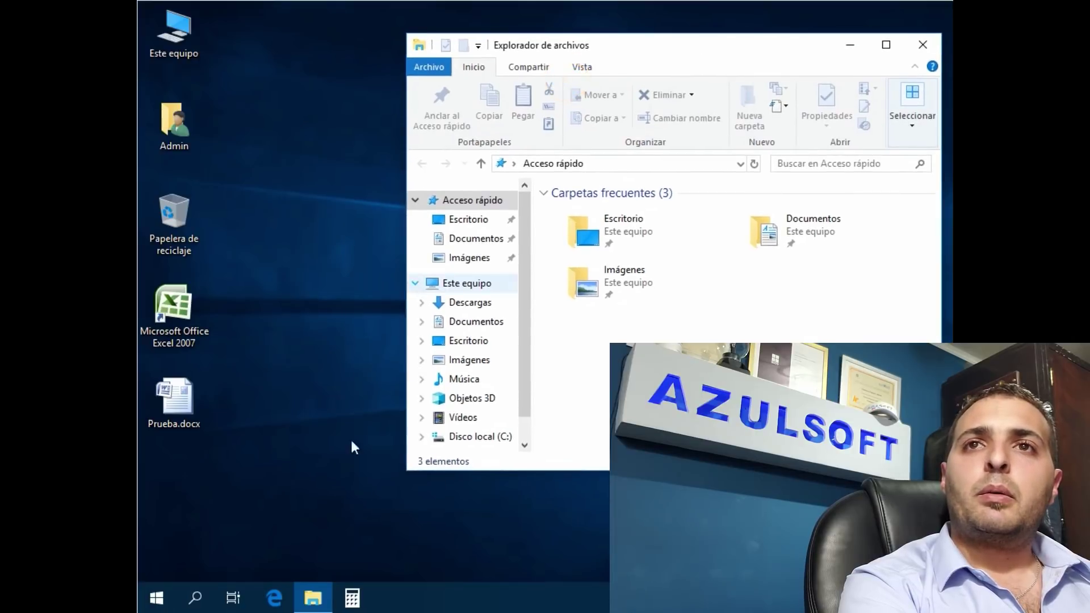
right_click(311, 601)
click(282, 512)
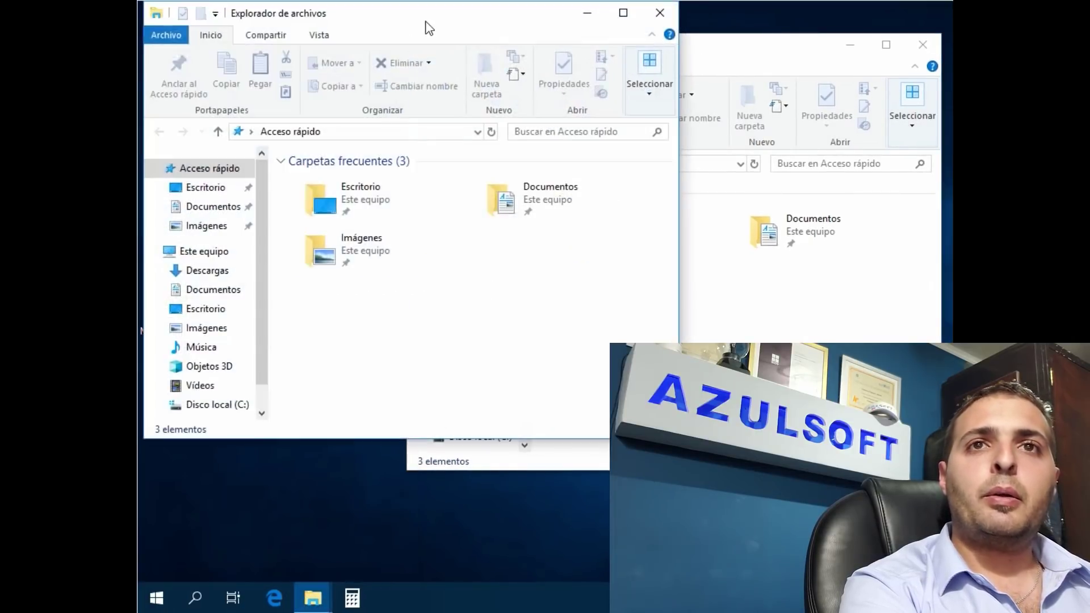
Snap the second File Explorer window to the left half of the screen and the first one to the right half.
drag(426, 24, 466, 105)
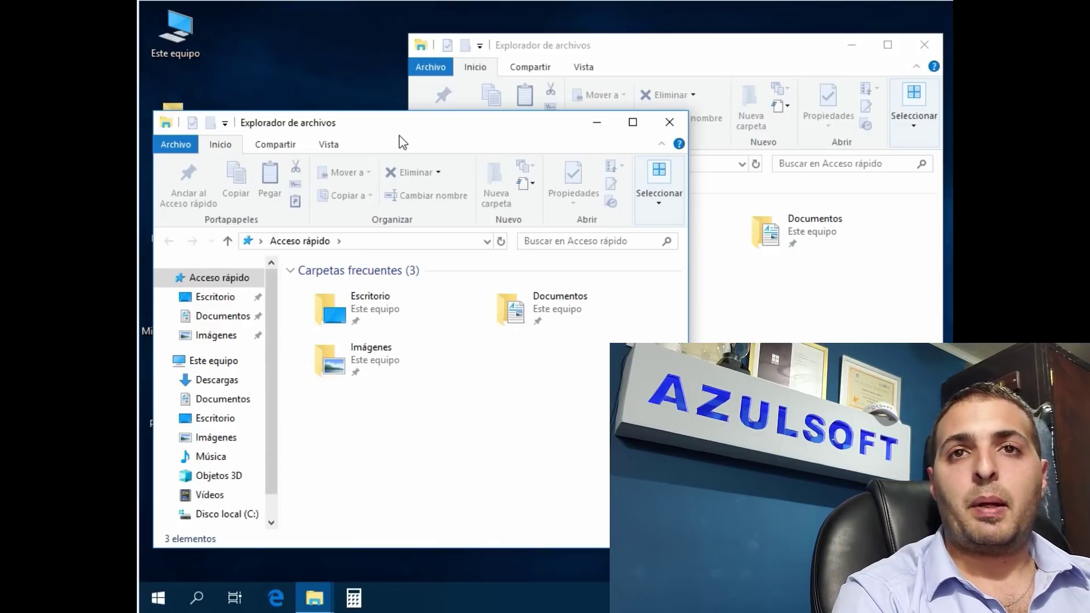
drag(428, 121, 142, 144)
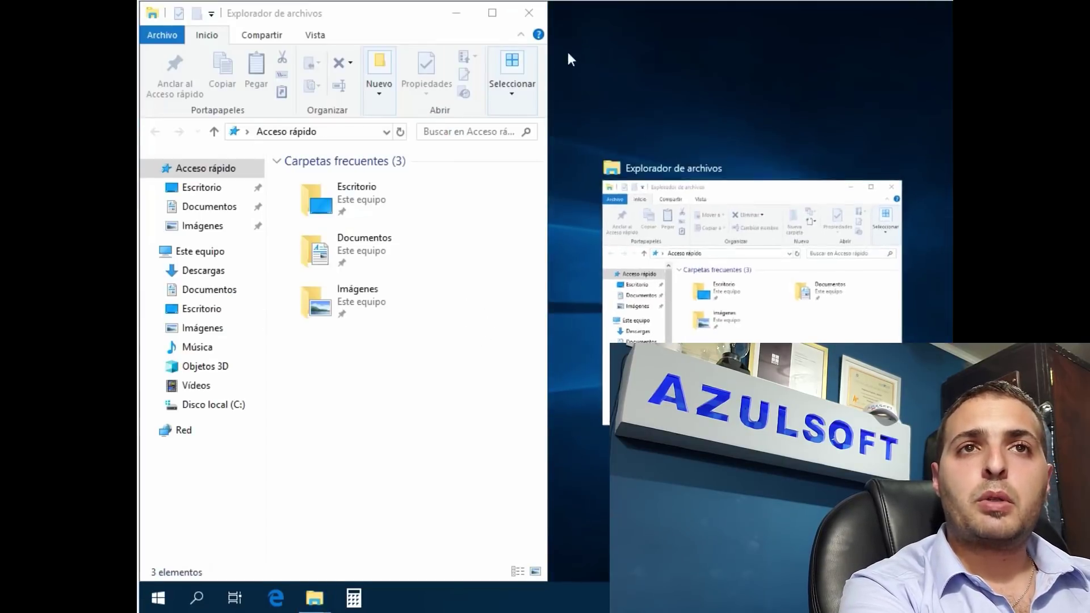
click(693, 202)
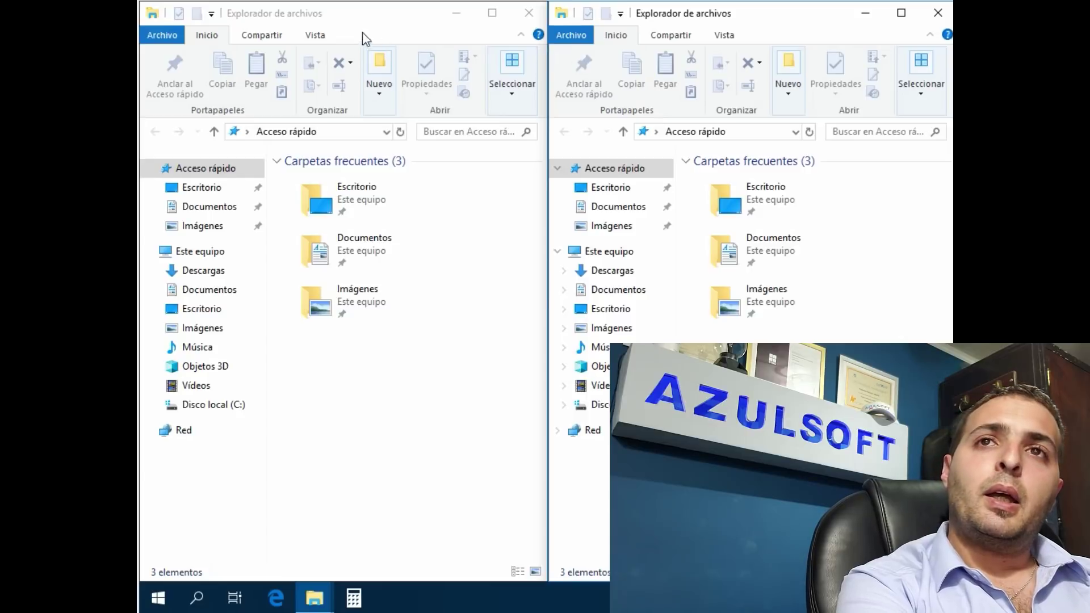
Unsnap both File Explorer windows and arrange them as overlapping floating windows.
drag(370, 24, 507, 111)
drag(798, 18, 719, 75)
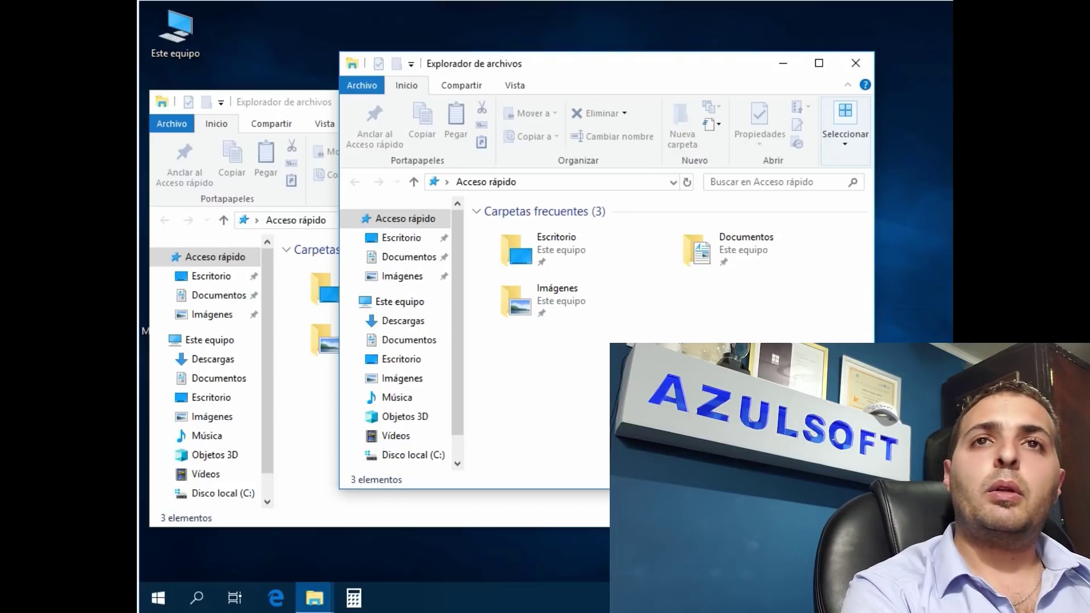
drag(640, 67, 667, 60)
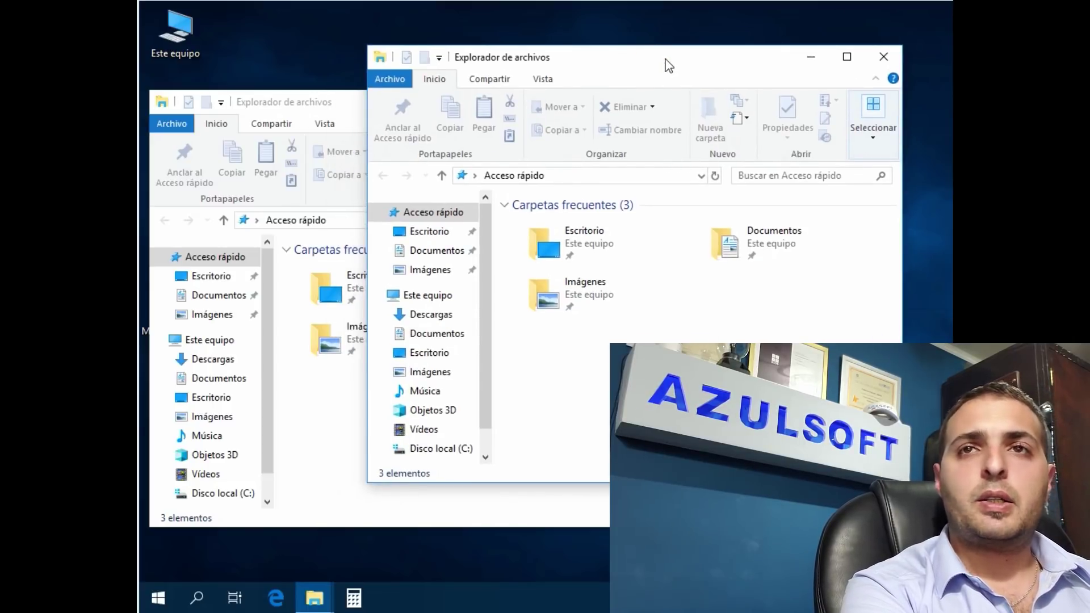
Cycle the front File Explorer window repeatedly through snapped and floating placements, ending with it floating.
key(super+Right)
key(super+Left)
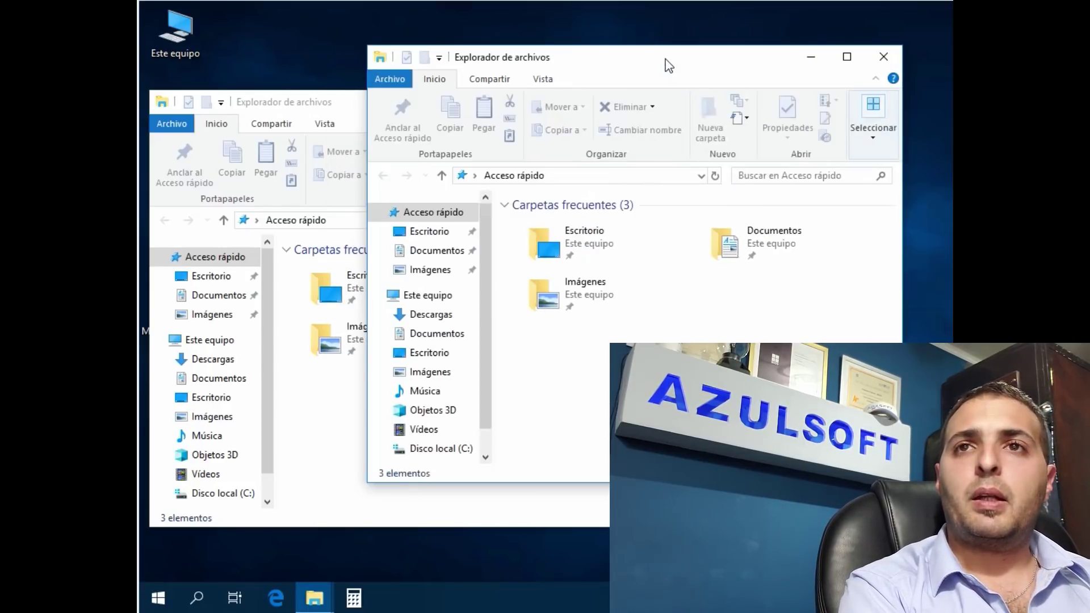
key(super+Left)
key(super+Right)
key(super+Left)
key(super+Left)
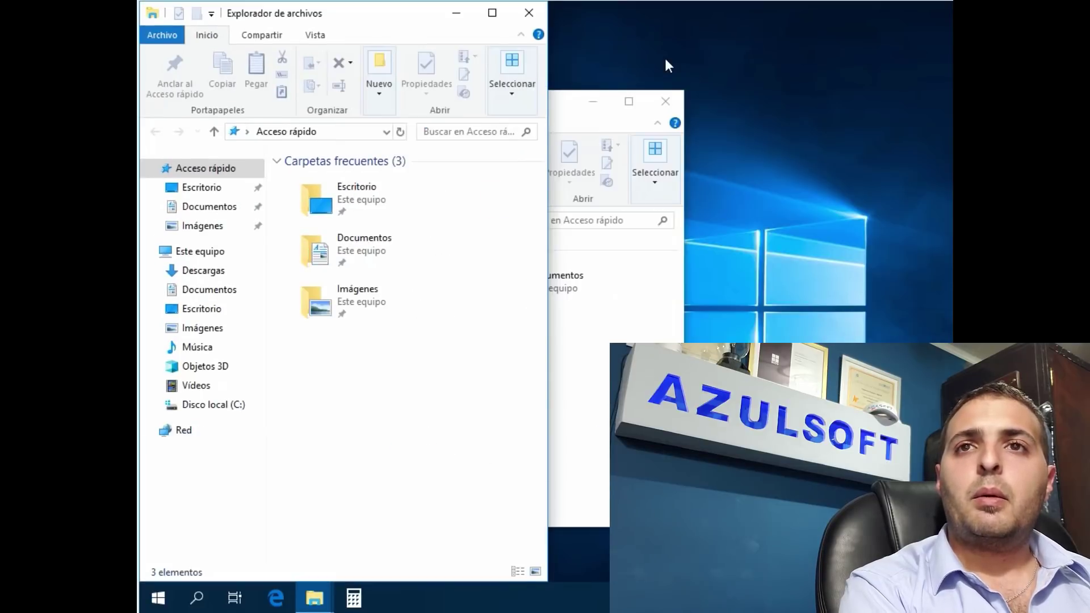
key(super+Right)
key(super+Down)
key(super+Up)
key(super+Up)
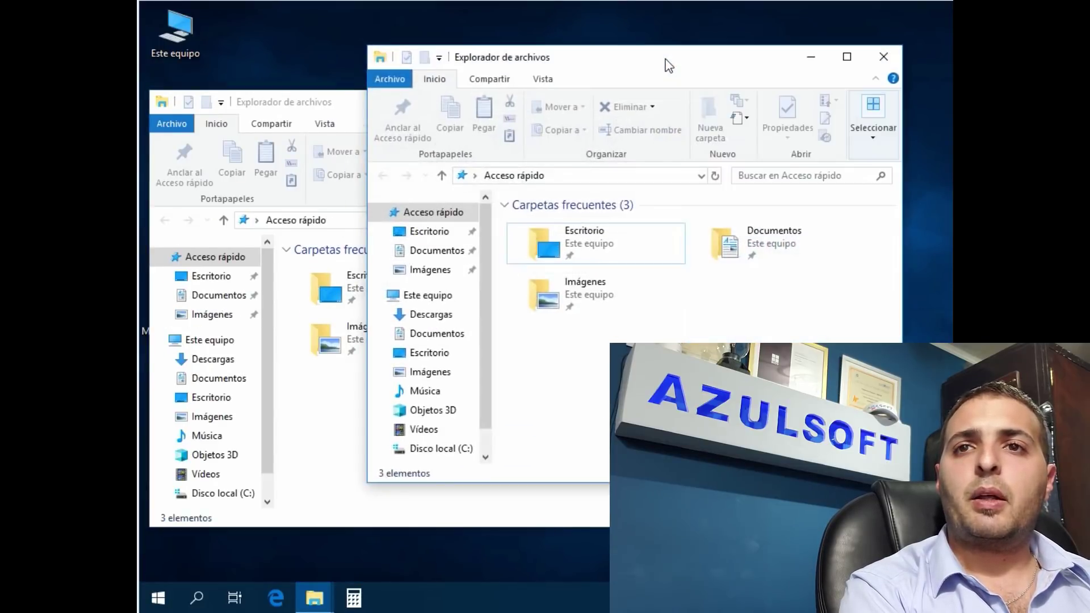
key(super+Left)
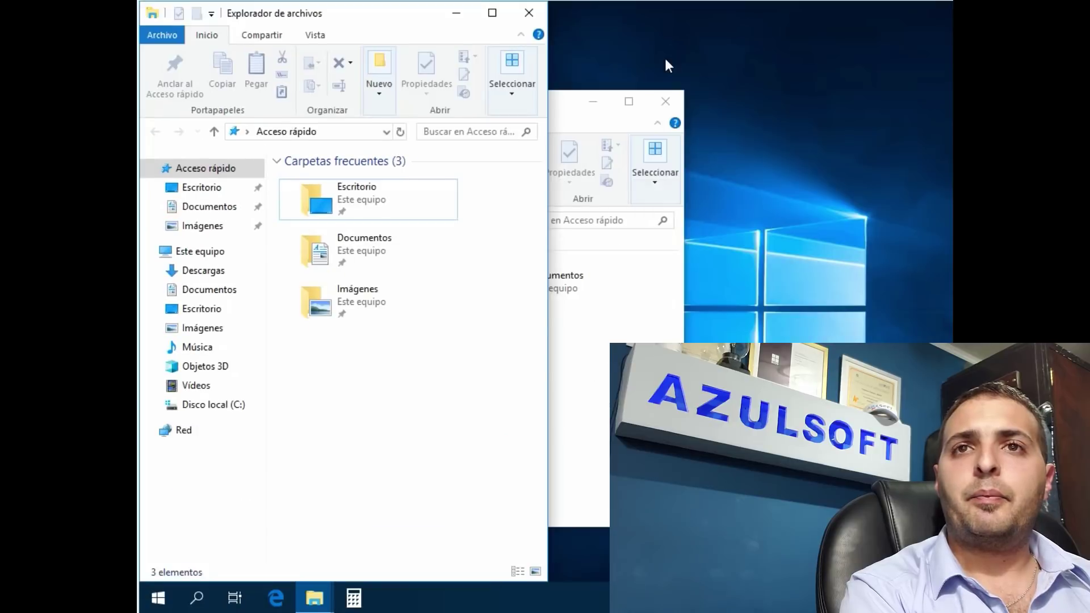
key(super+Right)
key(super+Right)
key(super+Left)
key(super+Left)
key(super+Right)
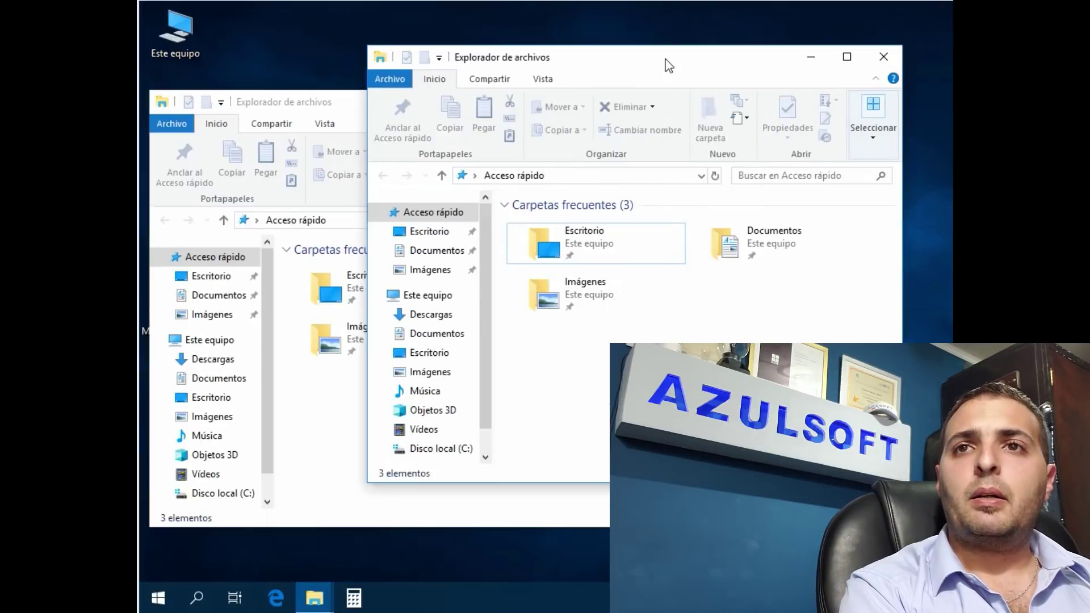
Snap the front File Explorer window to the right half of the screen and the other one to the left half.
click(604, 68)
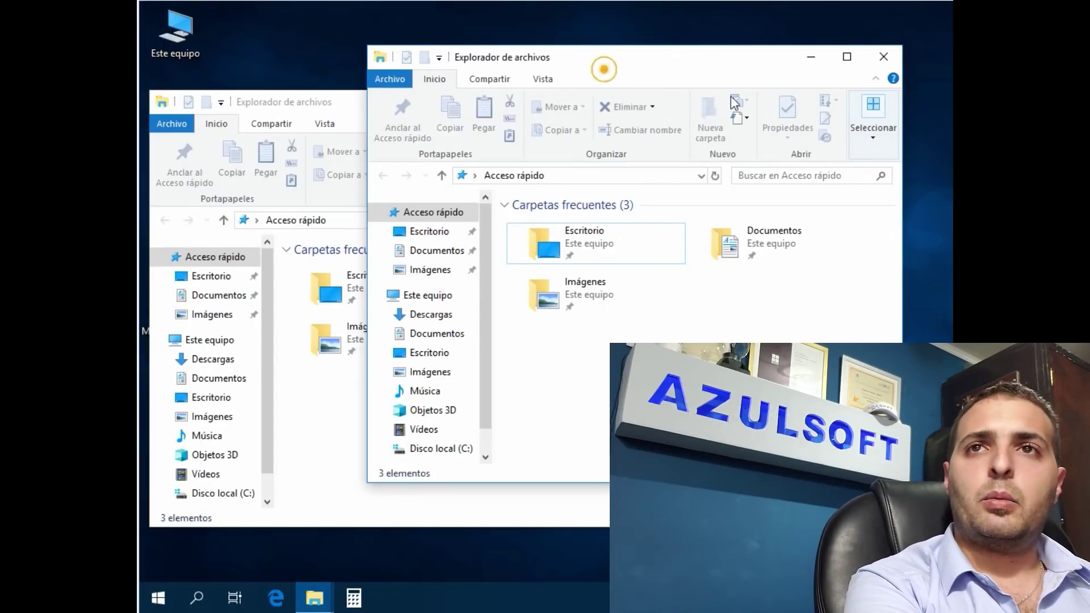
key(super+Right)
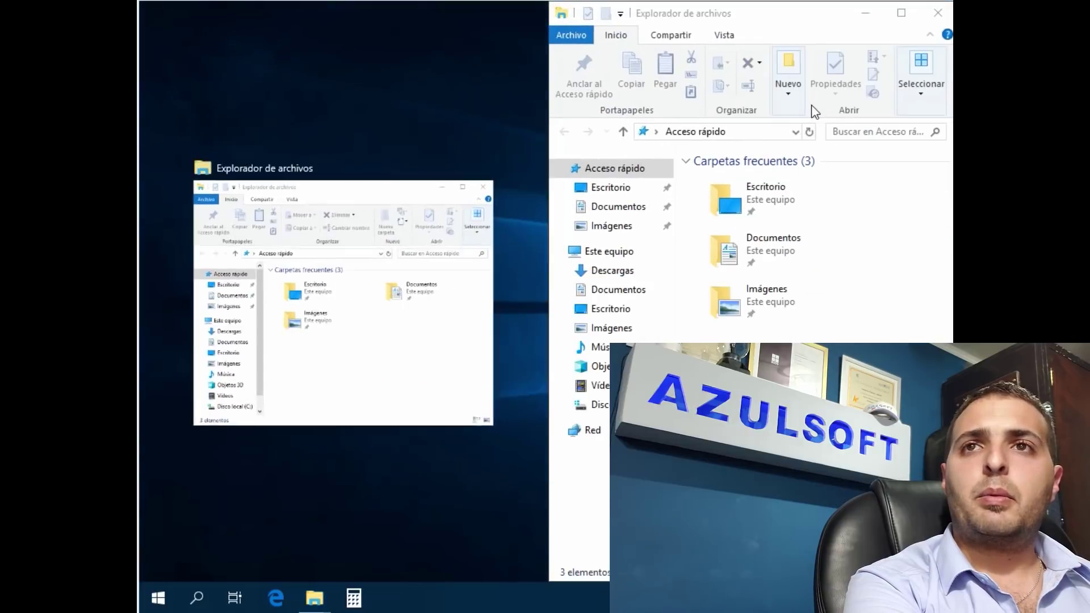
click(305, 251)
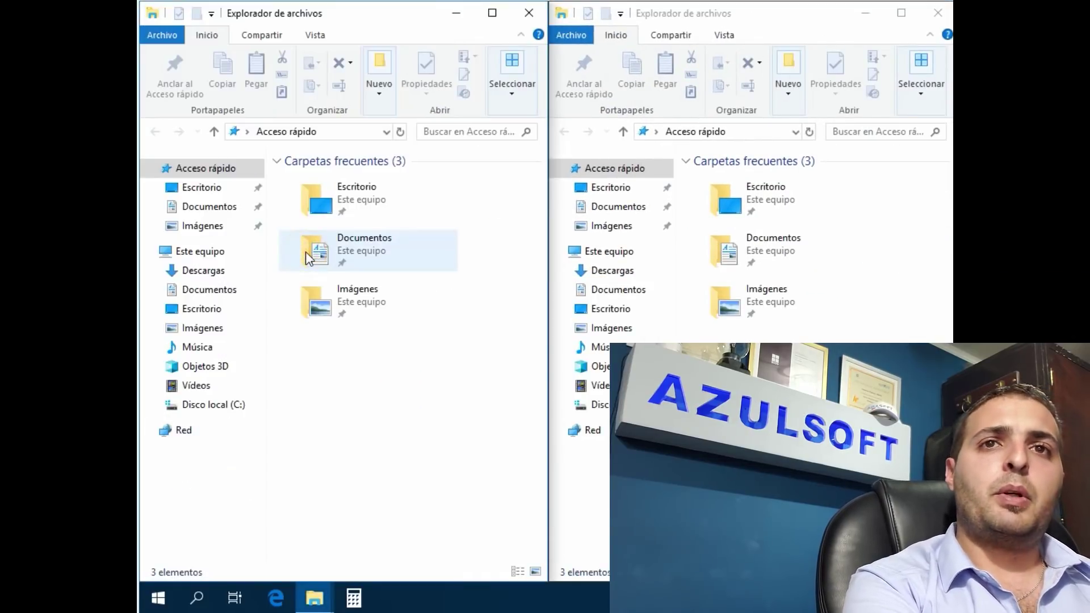
Shift the left-snapped File Explorer window between the upper and lower quarters of its side, ending in the upper quarter.
key(super+Down)
key(super+Up)
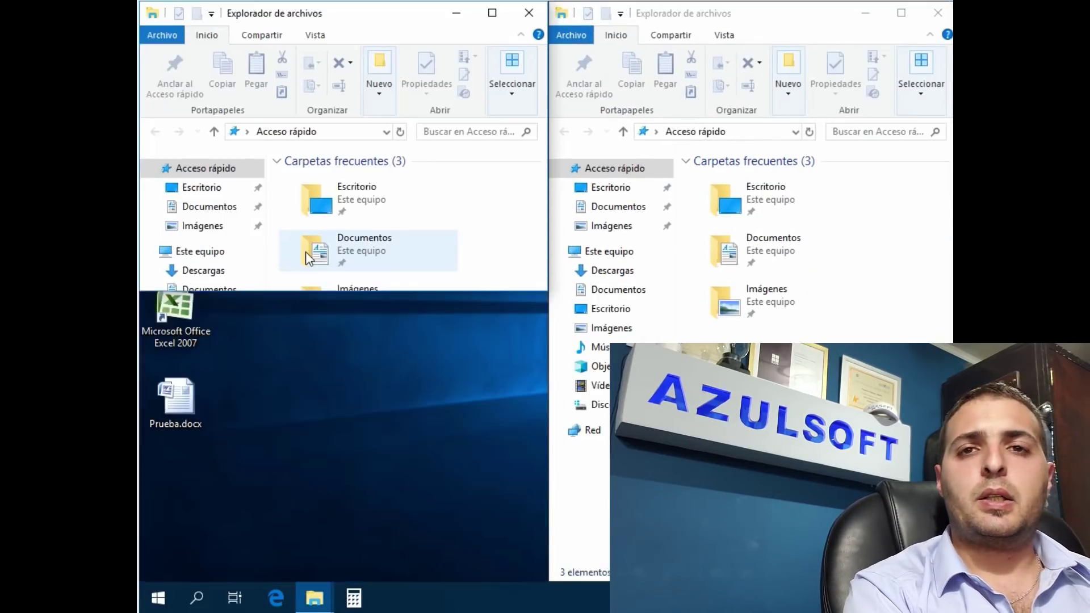
key(super+Down)
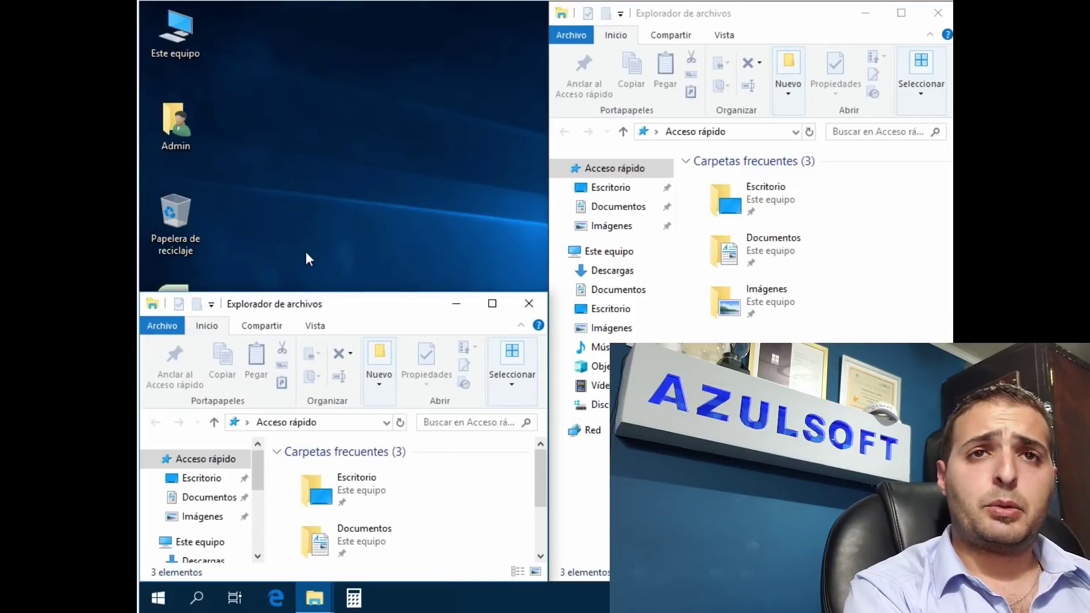
key(super+Up)
key(super+Up)
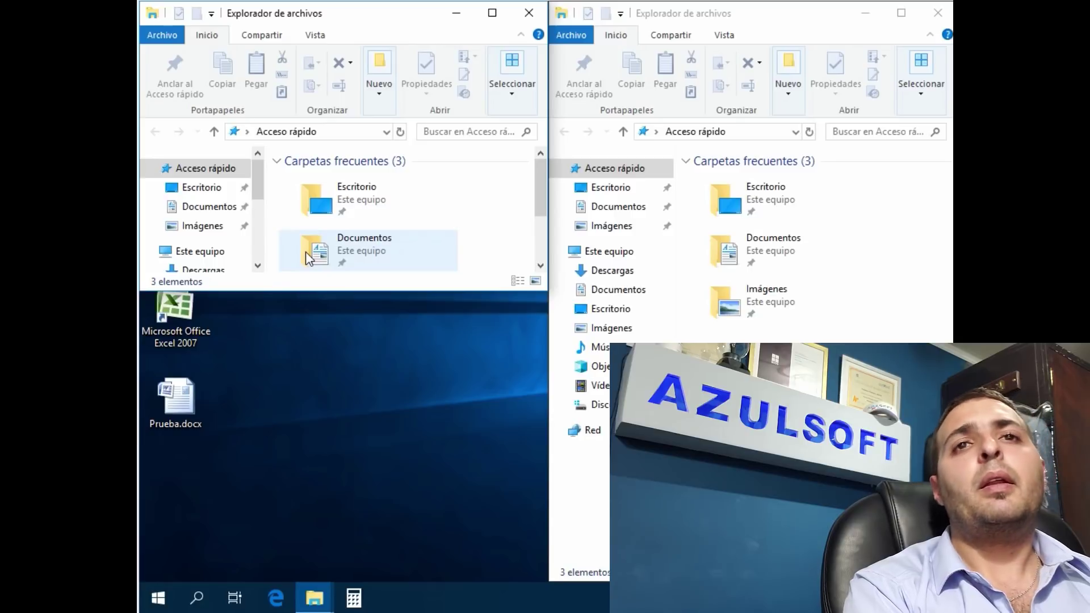
Close the quarter-size File Explorer window, keeping the right-snapped one open.
click(435, 352)
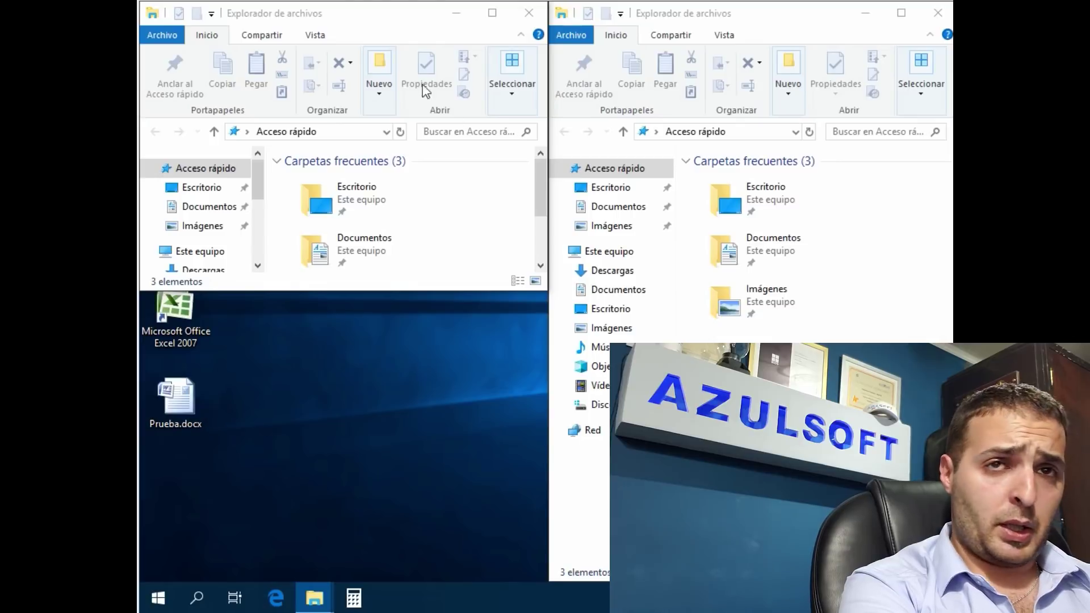
scroll(460, 216, down, 2)
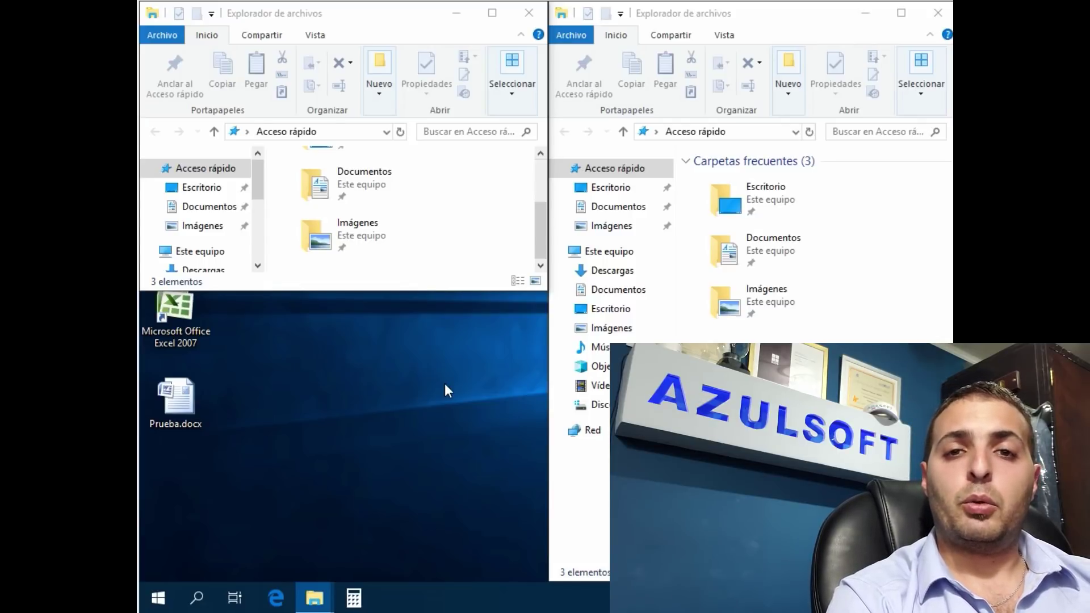
click(522, 16)
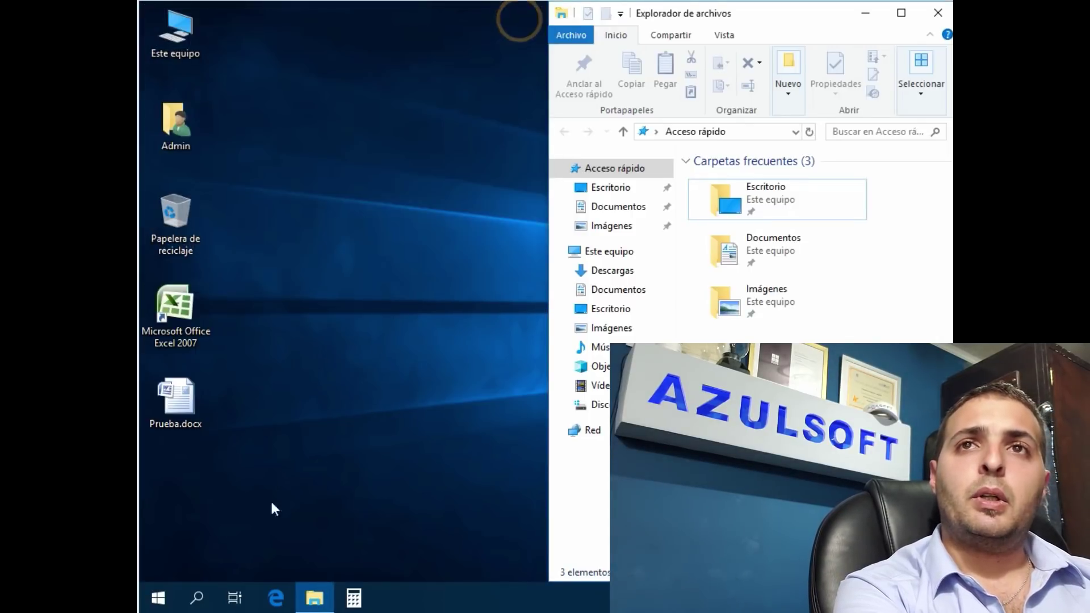
Create a second virtual desktop in Task View and switch to Escritorio 2.
click(236, 599)
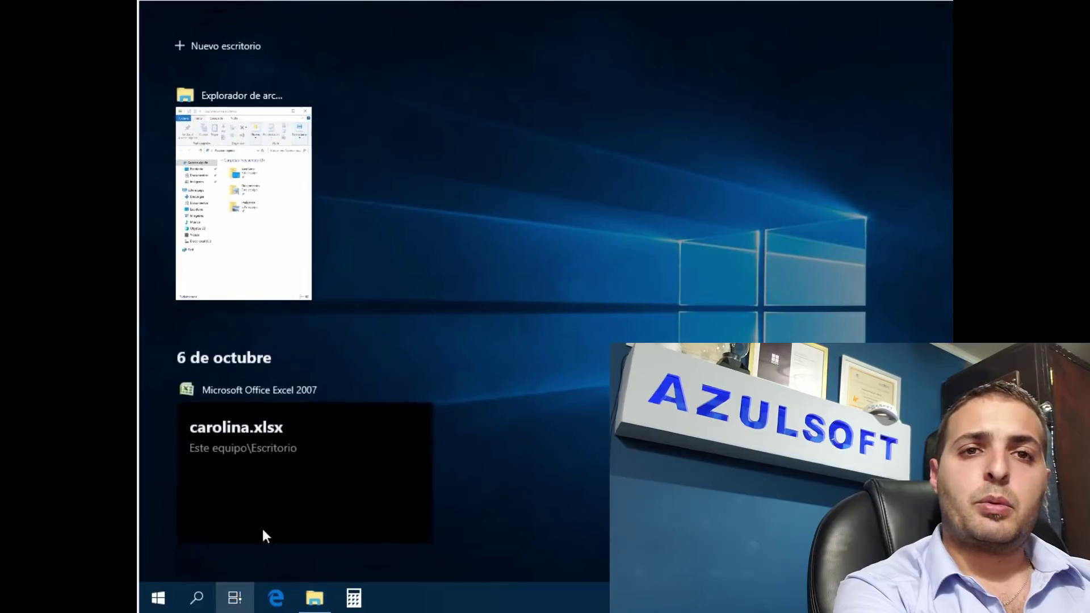
click(233, 46)
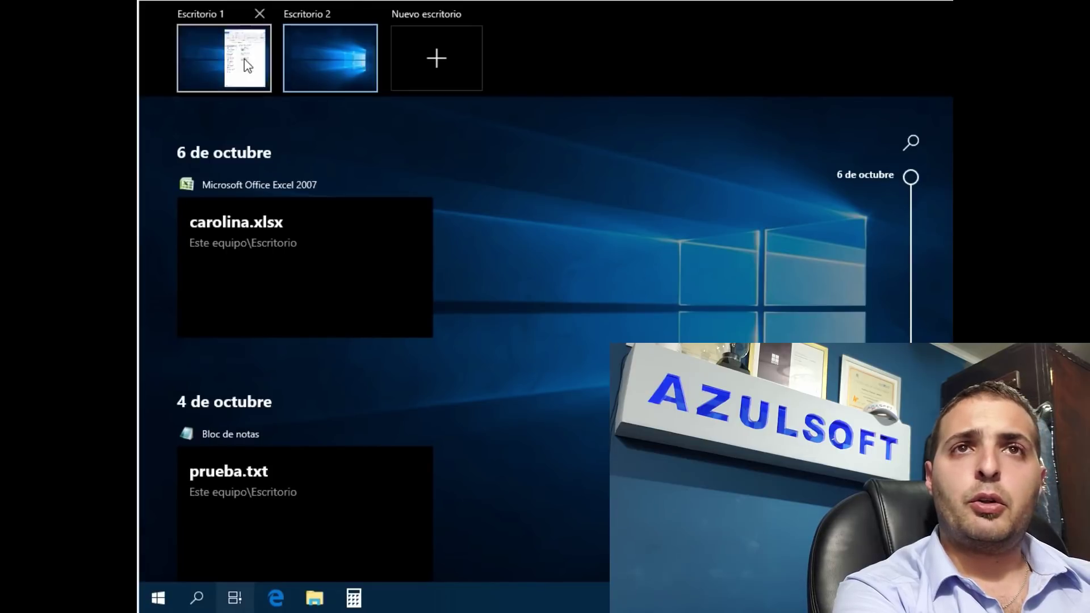
click(370, 59)
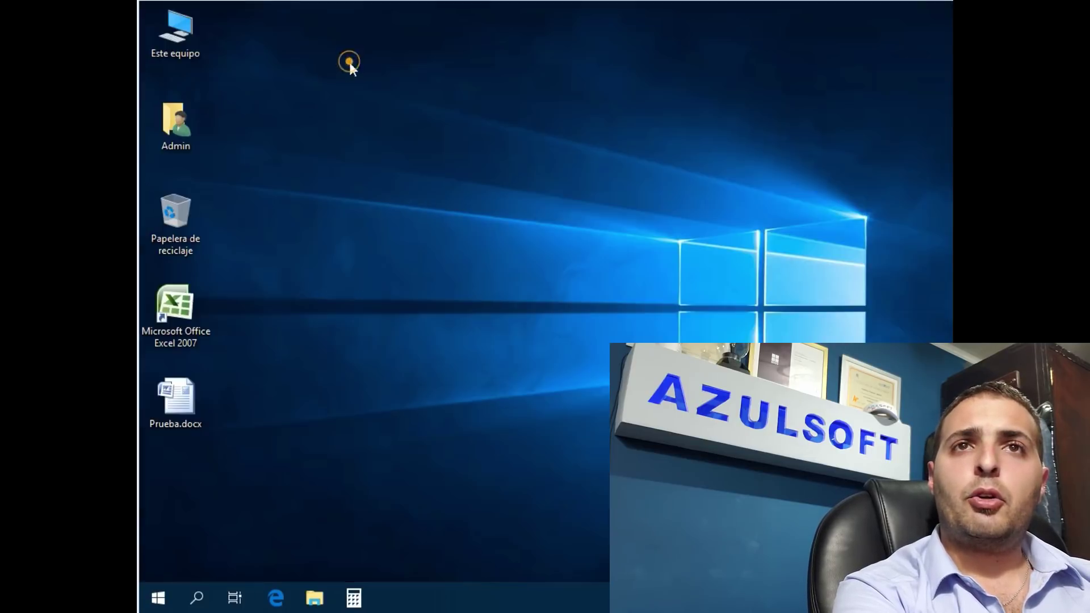
Switch back and forth between Escritorio 1 and Escritorio 2 several times, ending on Escritorio 2.
click(236, 596)
click(245, 72)
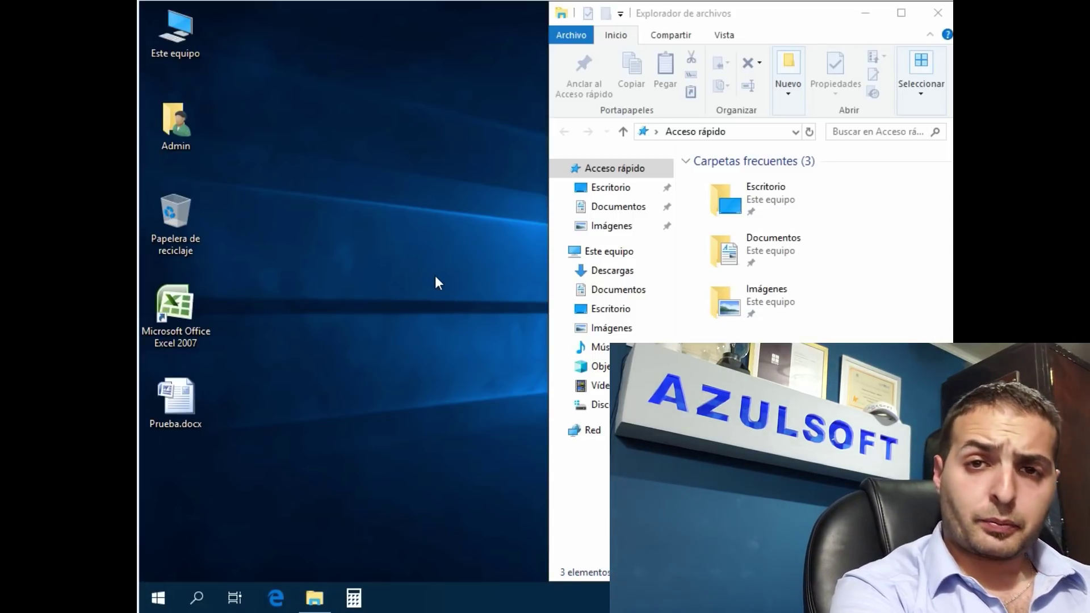
click(234, 598)
click(286, 85)
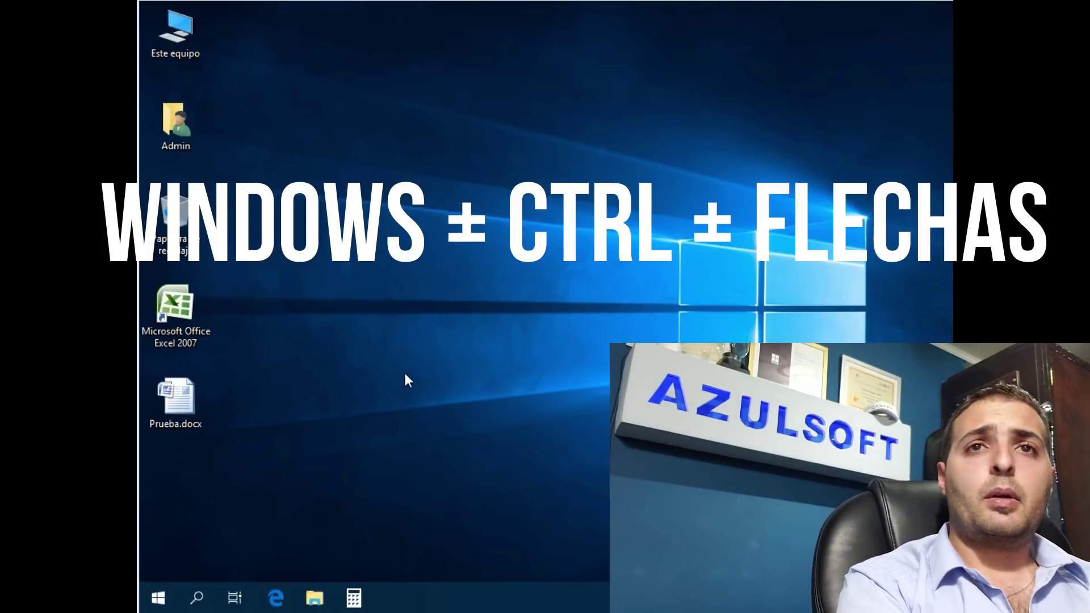
key(super+ctrl+Left)
key(super+ctrl+Right)
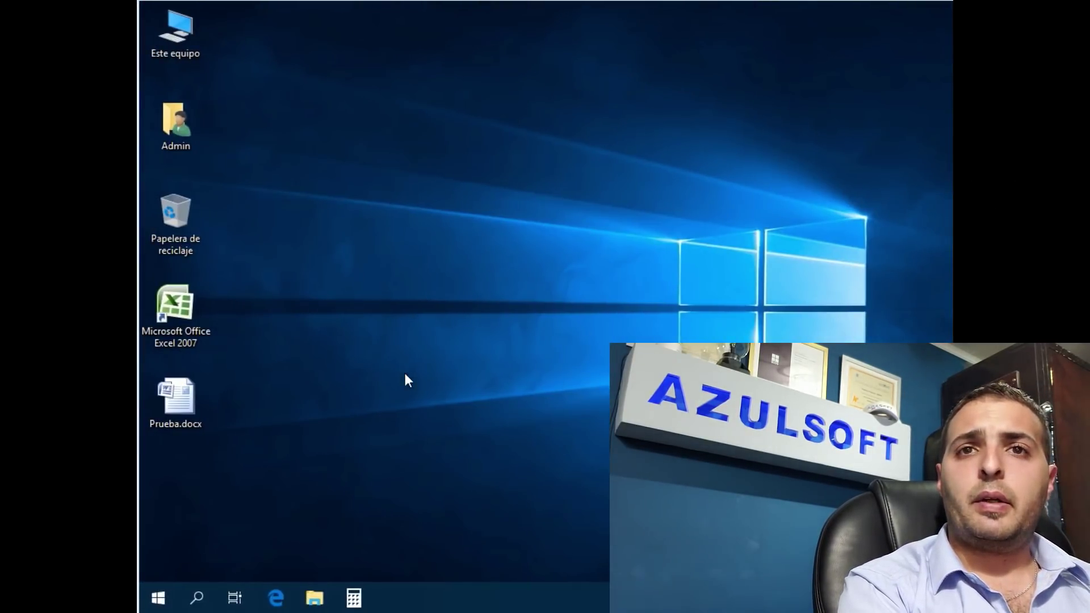
key(super+ctrl+Left)
key(super+ctrl+Right)
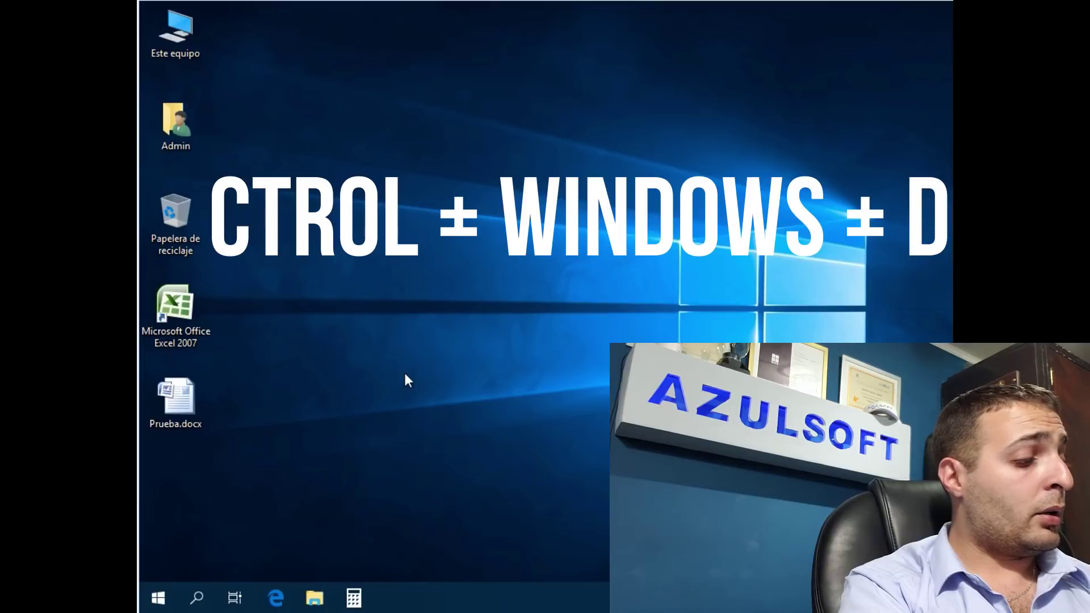
Create a third virtual desktop and show all desktops in Task View.
key(ctrl+super+d)
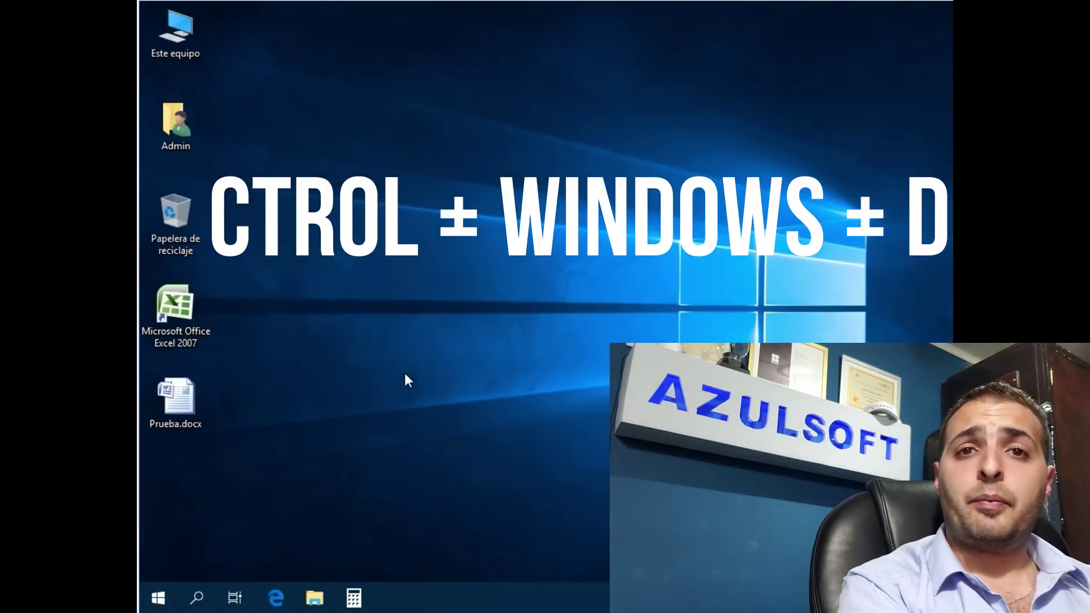
click(233, 597)
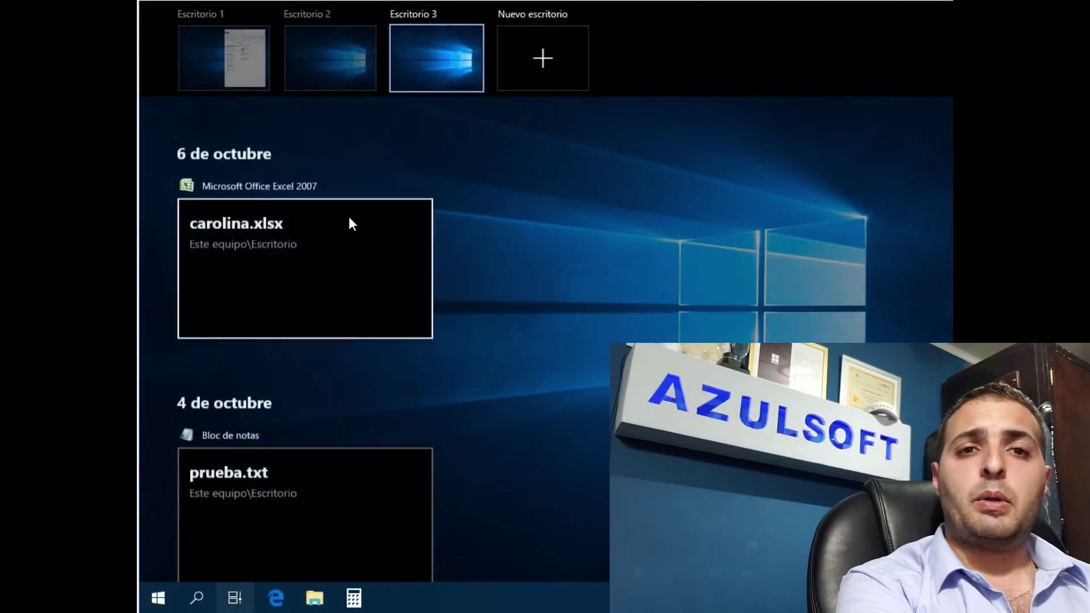
mouse_move(225, 70)
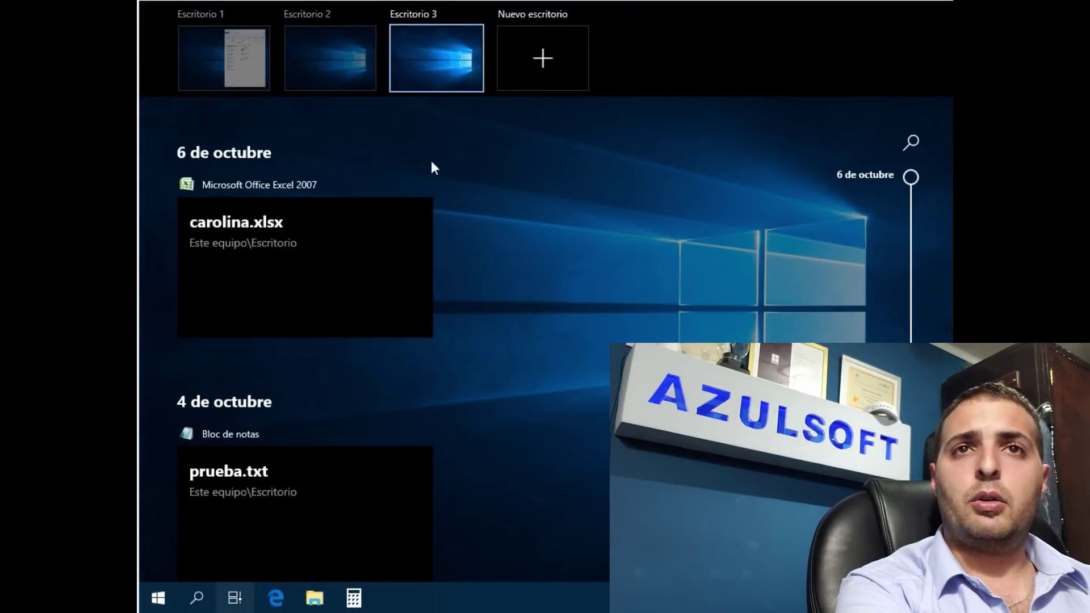
Remove the Escritorio 3 virtual desktop and return to Escritorio 2.
mouse_move(463, 55)
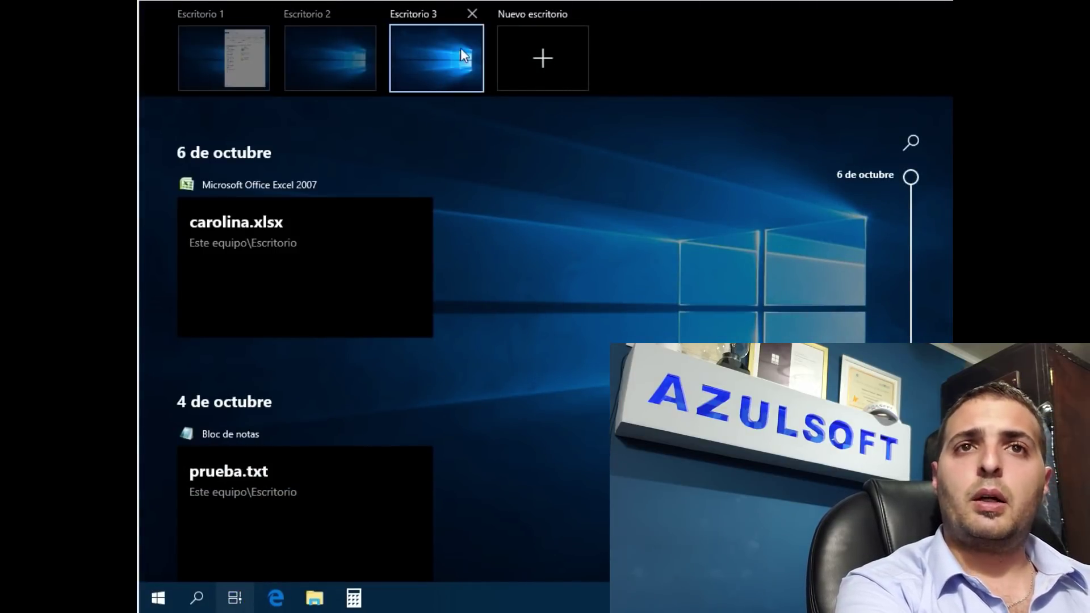
click(472, 14)
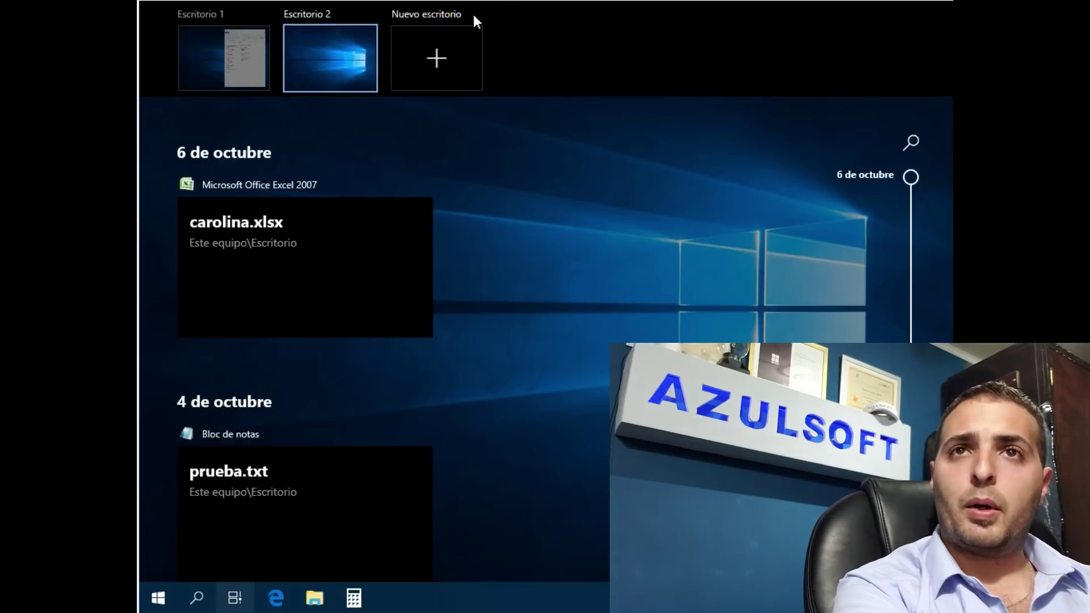
click(330, 58)
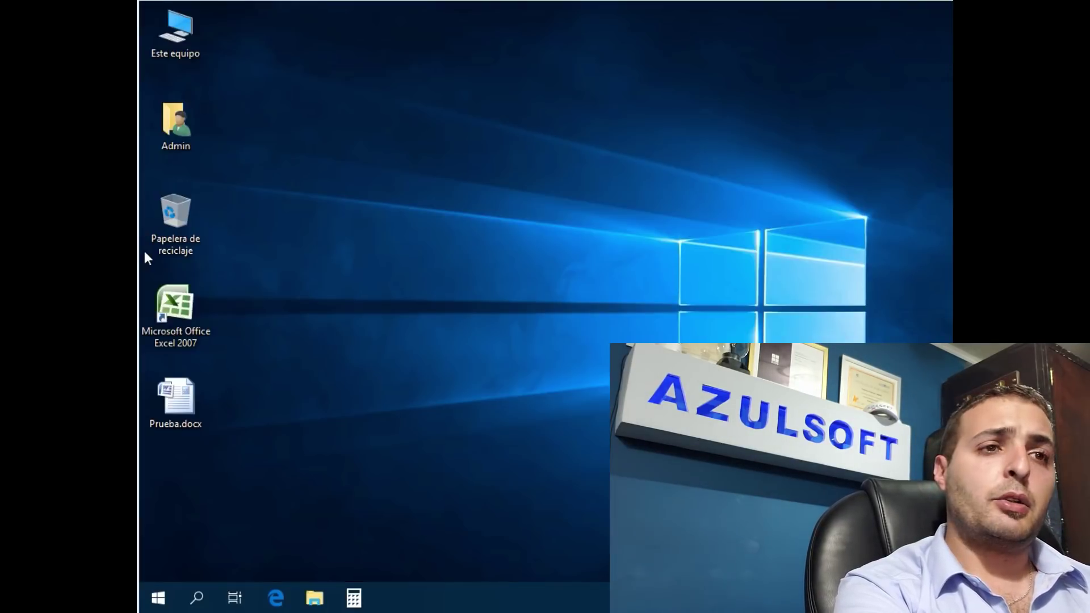
Show the virtual desktops and activity timeline in Task View repeatedly, returning to the Escritorio 2 desktop each time.
click(427, 321)
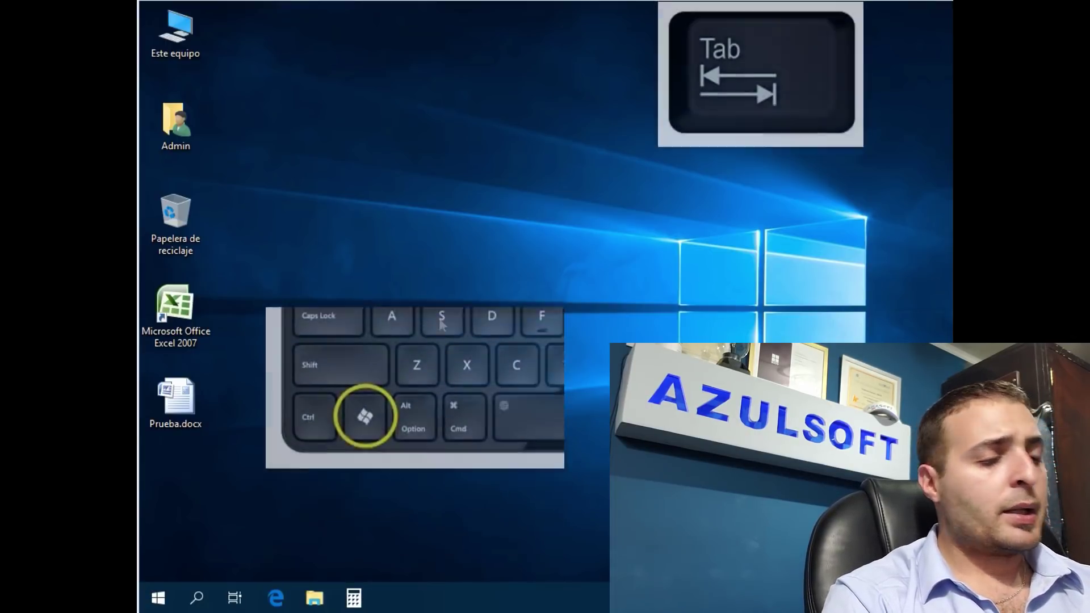
key(super+Tab)
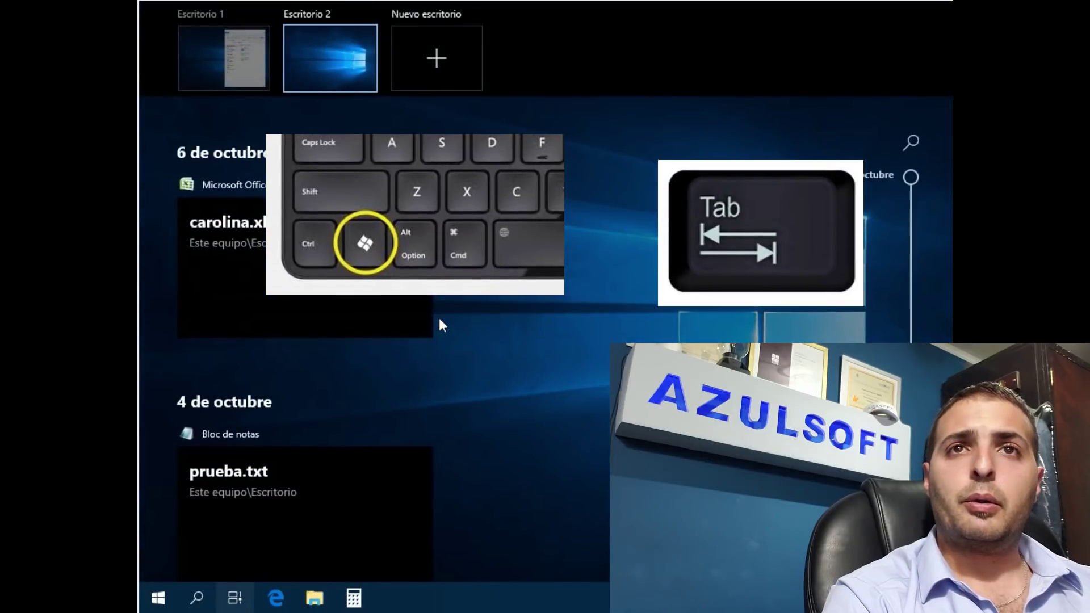
click(231, 599)
click(233, 598)
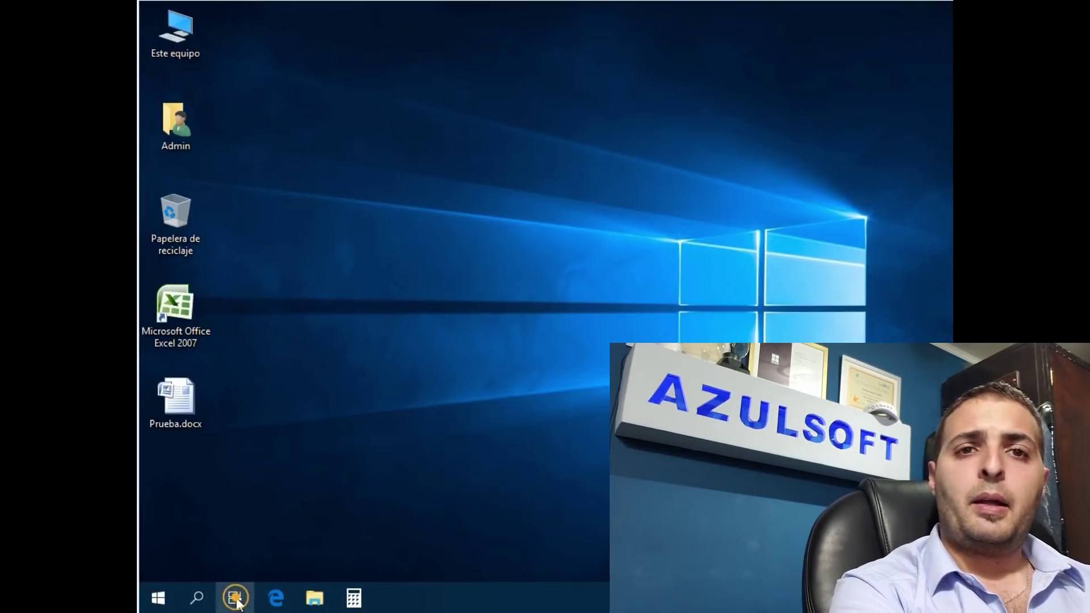
click(602, 387)
click(235, 598)
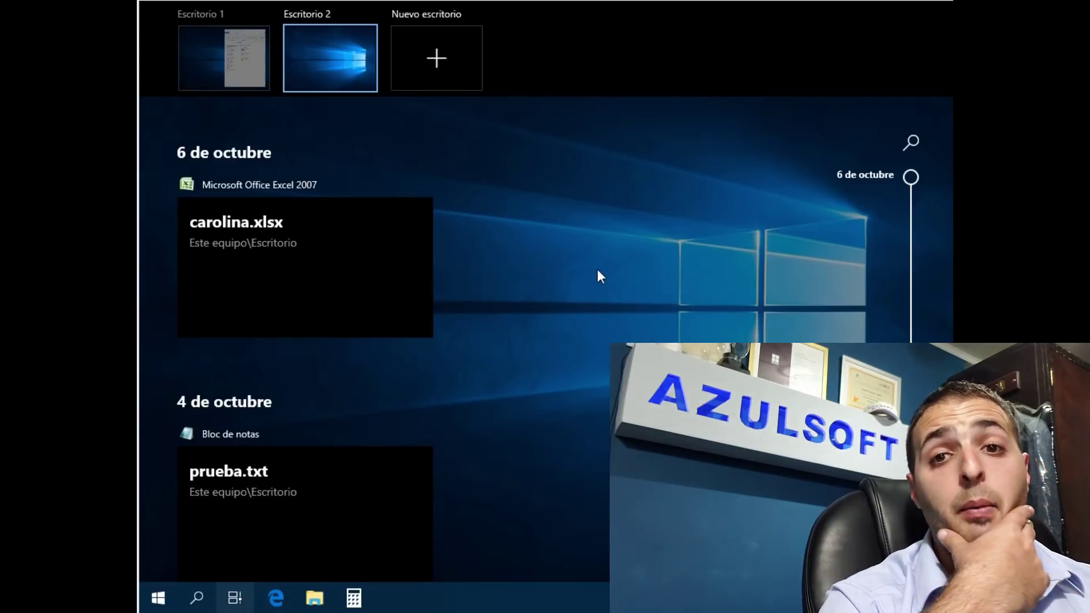
click(573, 247)
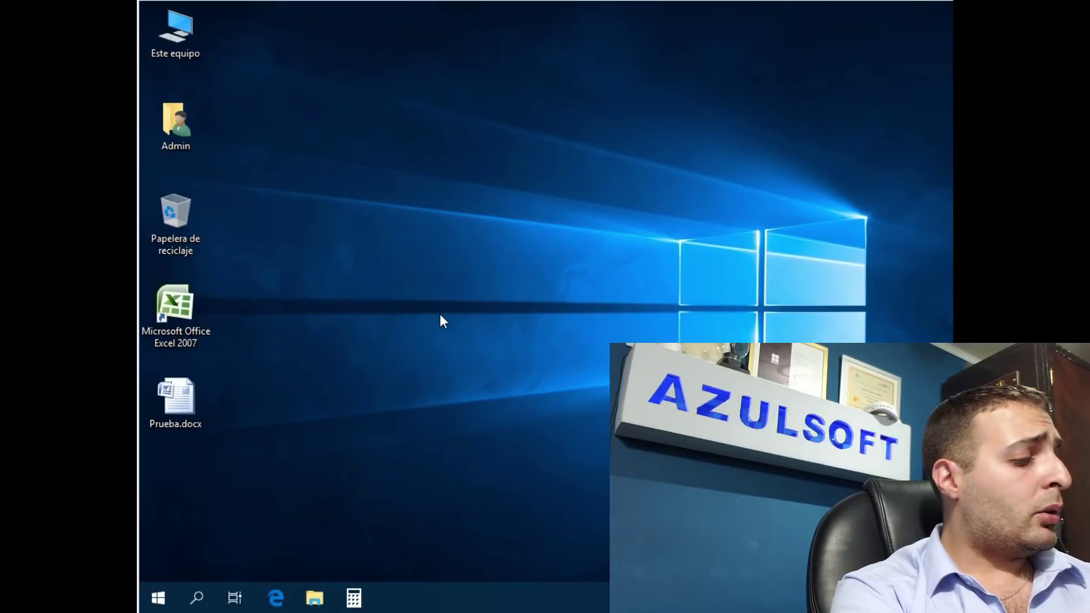
Open and close the Windows search panel twice.
key(super)
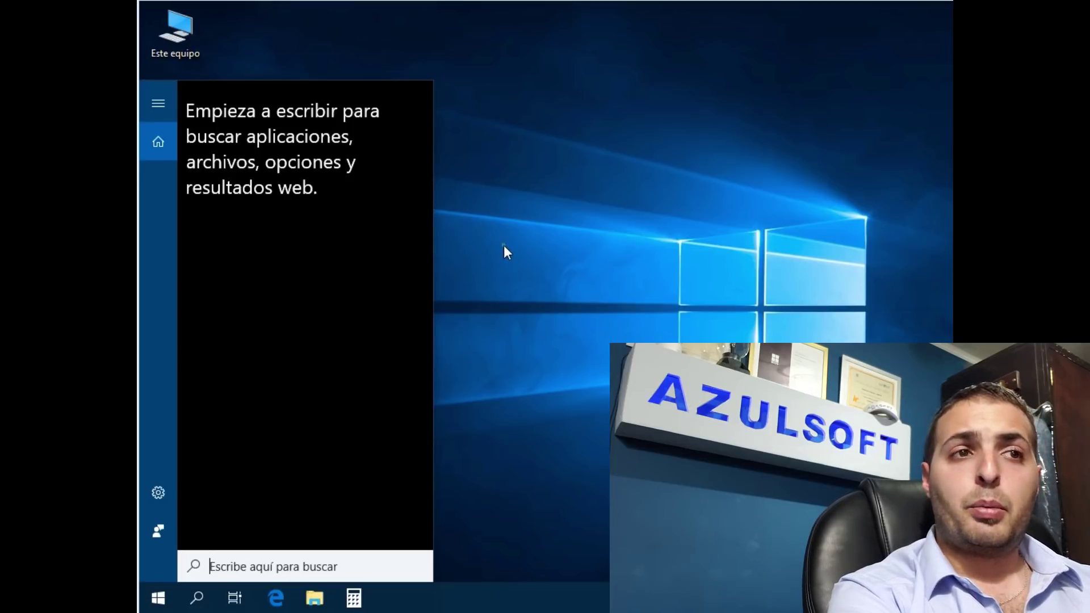
key(super)
key(super)
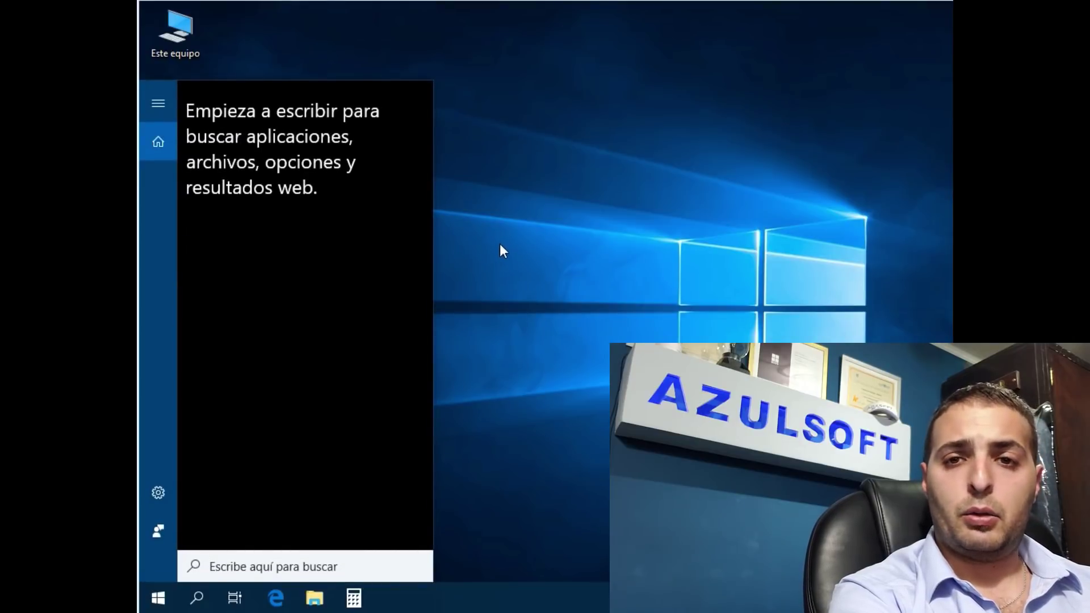
key(super)
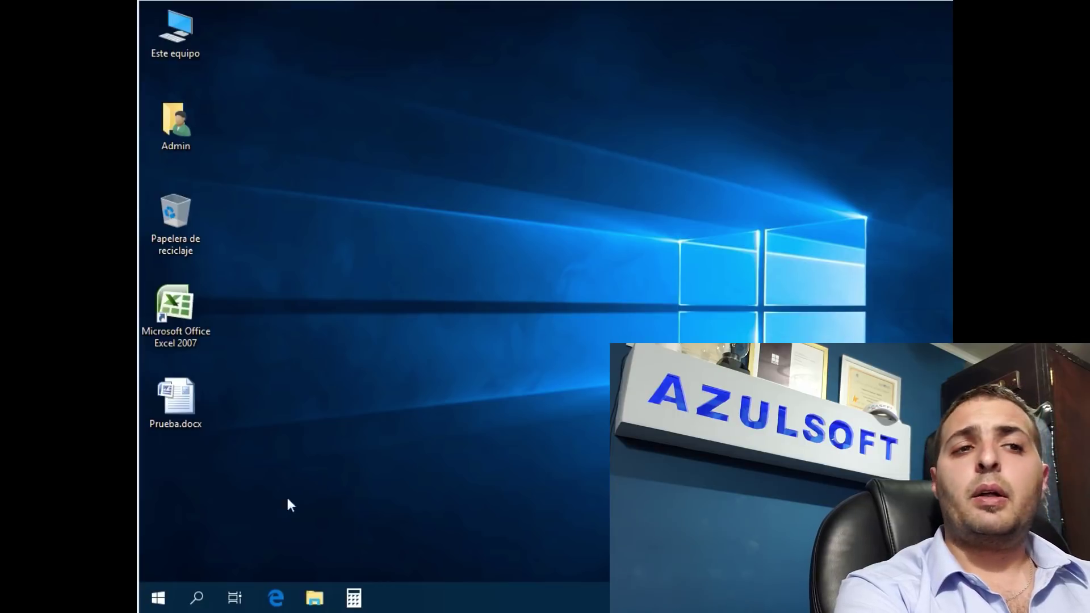
Open the Windows Settings window (Configuración) to view its categories and close it.
click(153, 597)
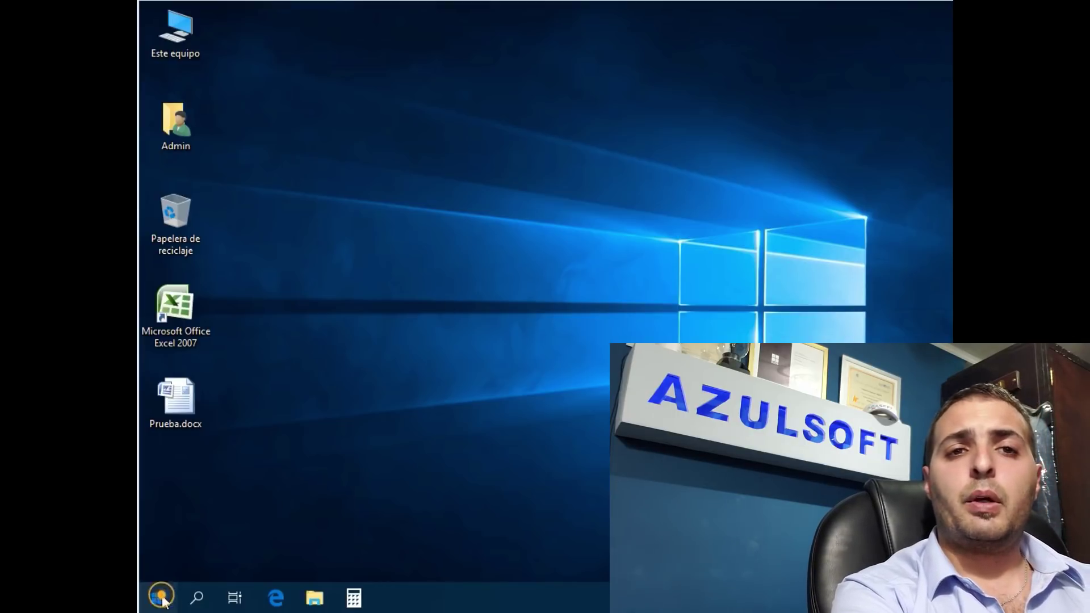
click(527, 50)
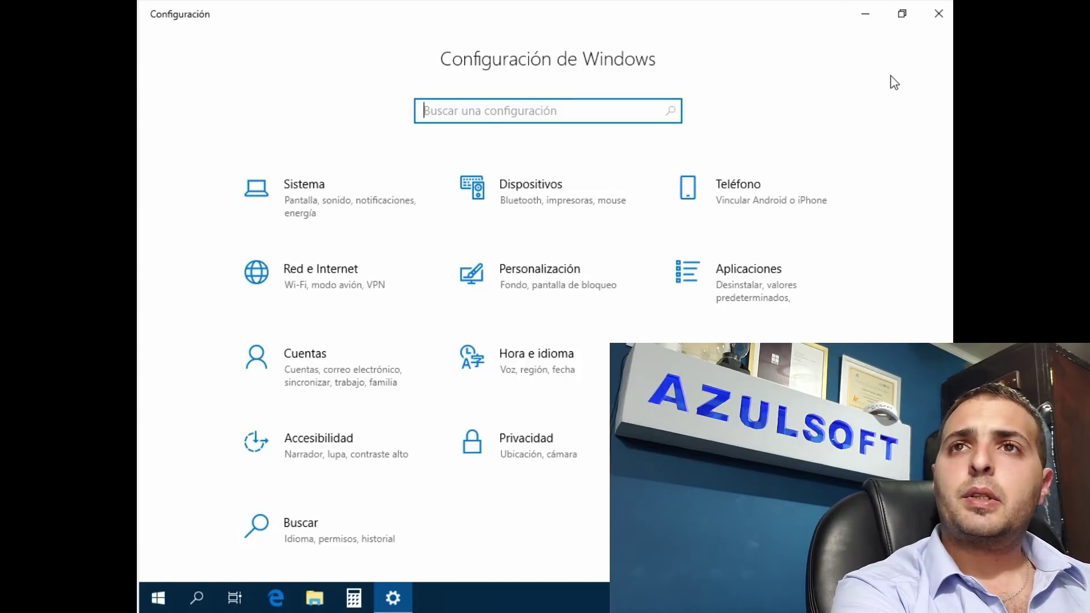
click(934, 20)
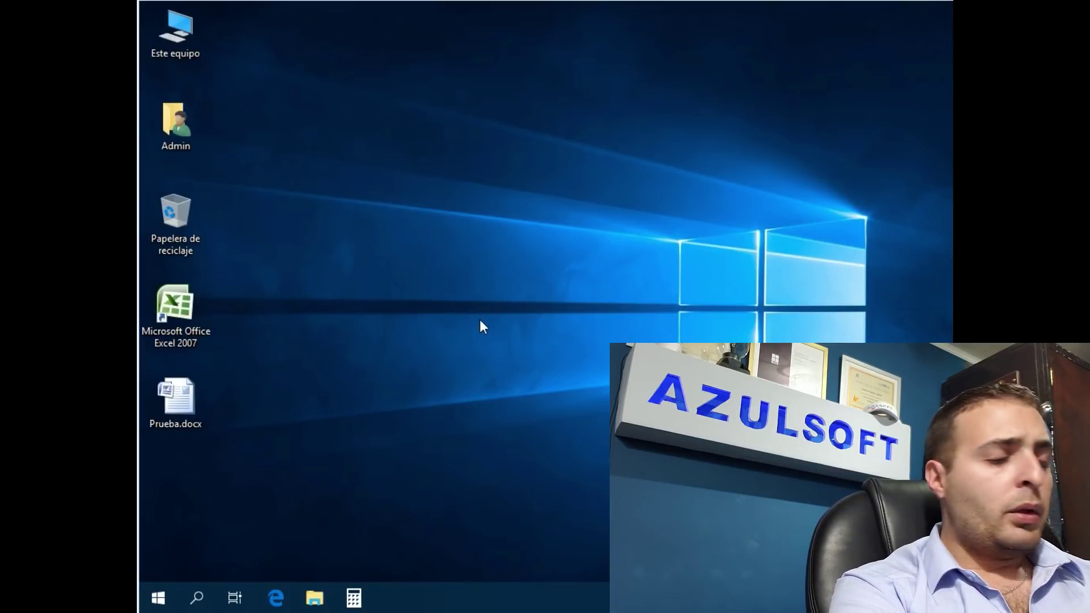
Show the notifications in the Action Center and dismiss it, repeating this three times.
key(super+a)
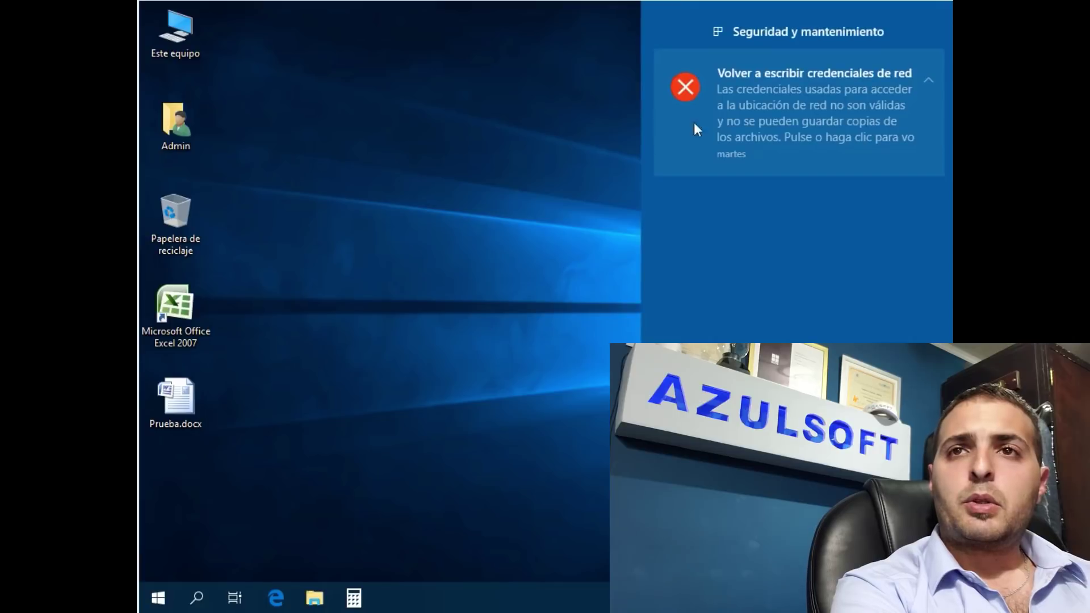
click(548, 372)
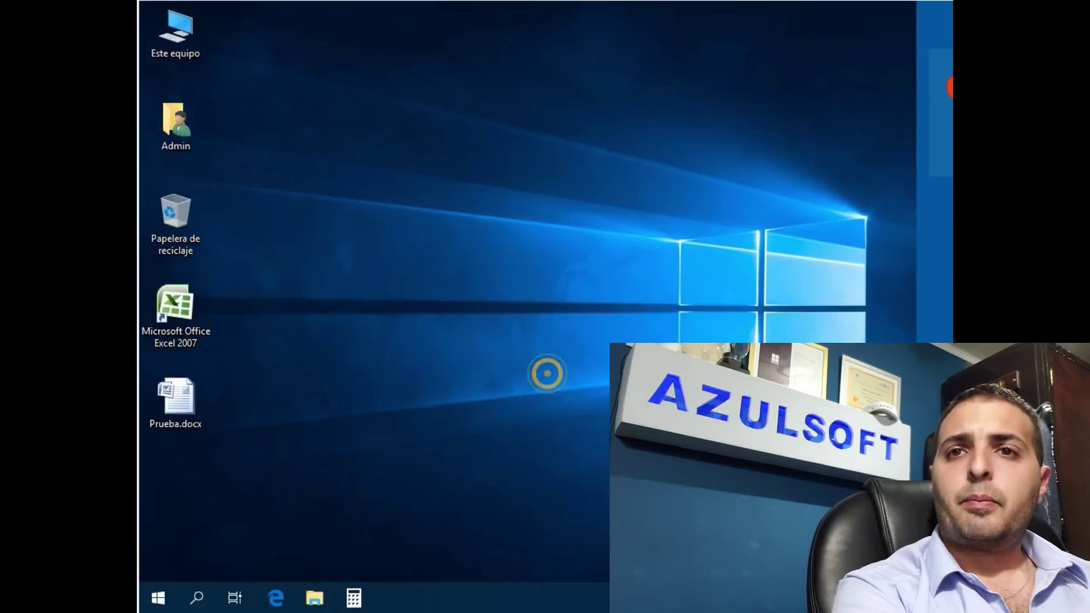
key(super+a)
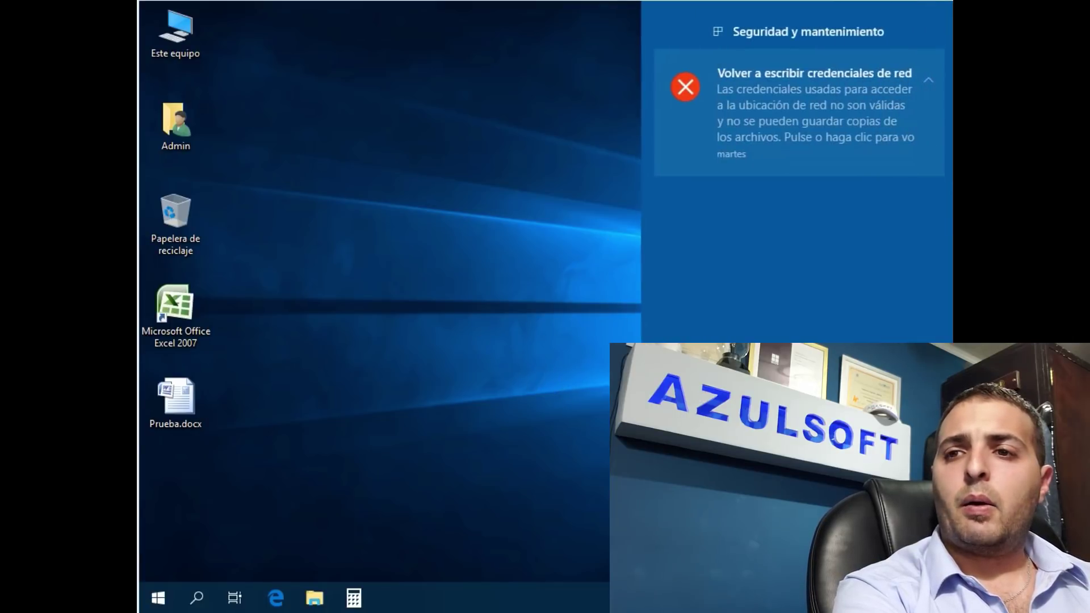
click(567, 376)
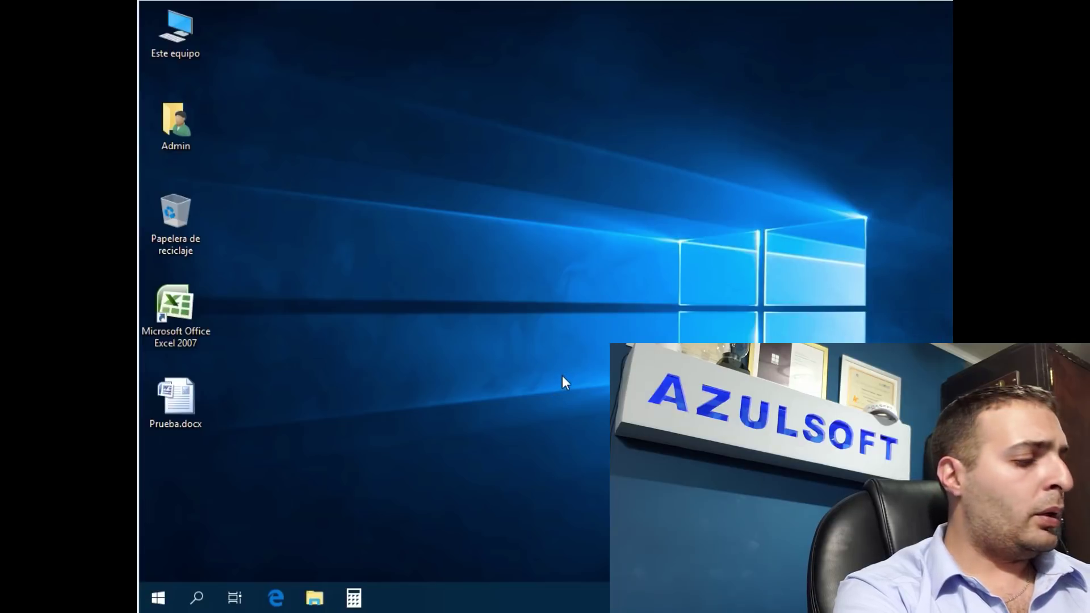
key(super+a)
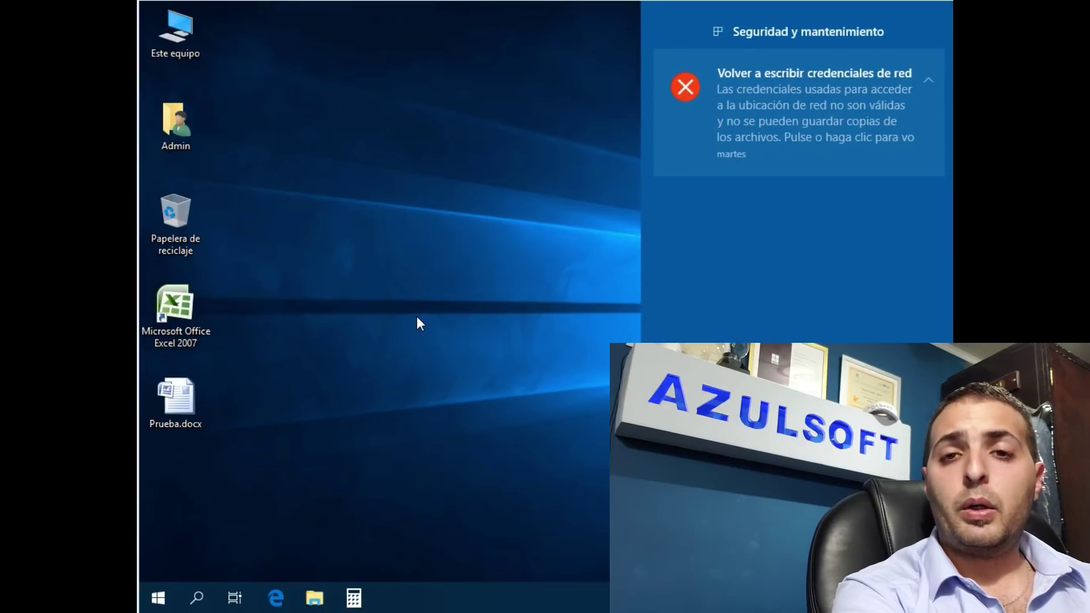
click(417, 316)
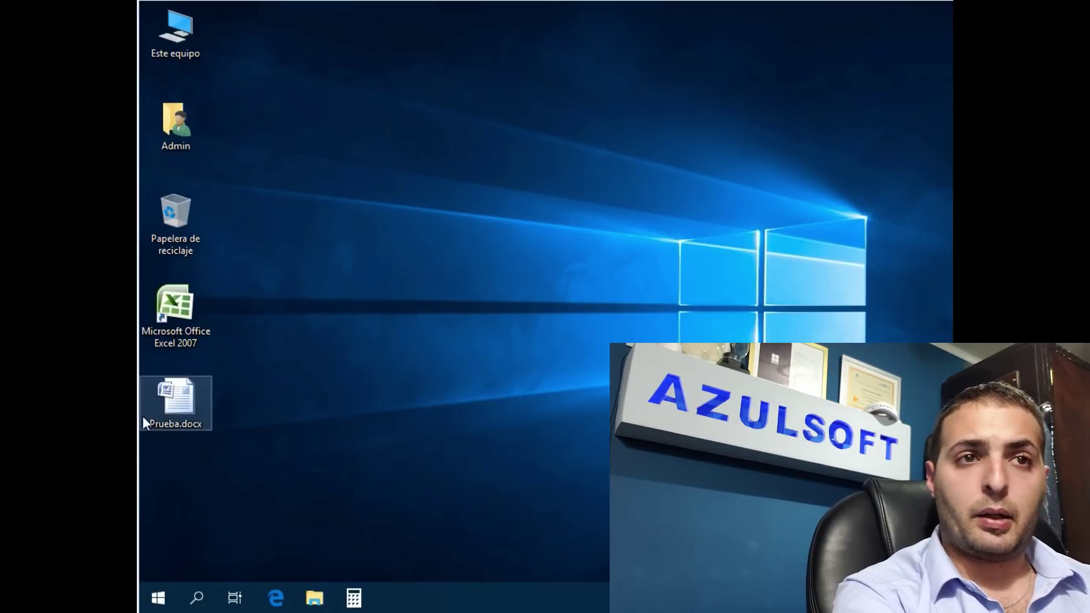
Display the Start button's quick-link menu of system tools three times, dismissing it each time without choosing an entry.
mouse_move(142, 417)
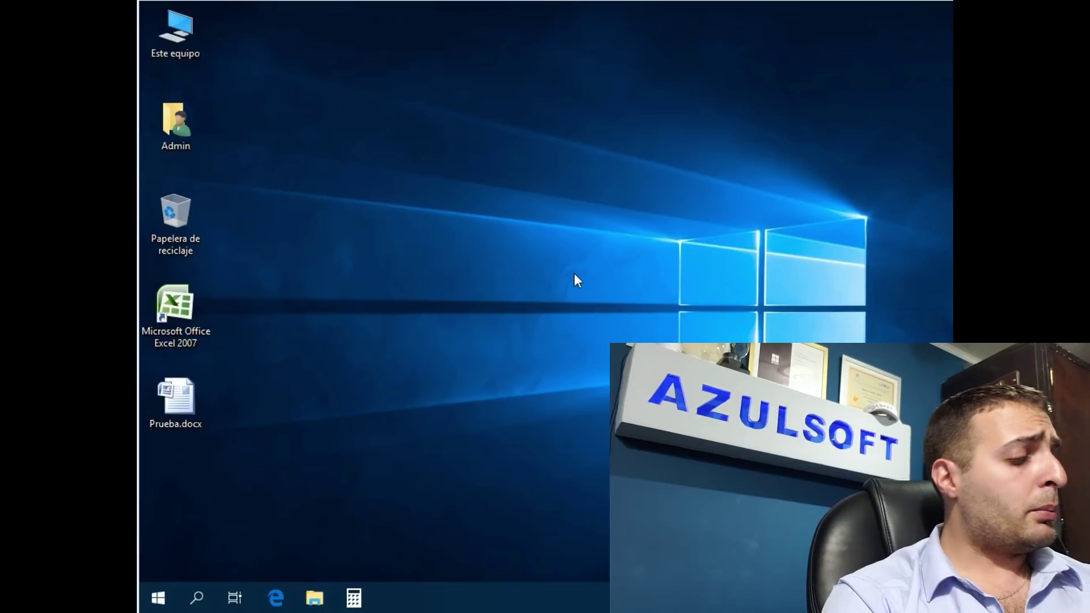
key(super+x)
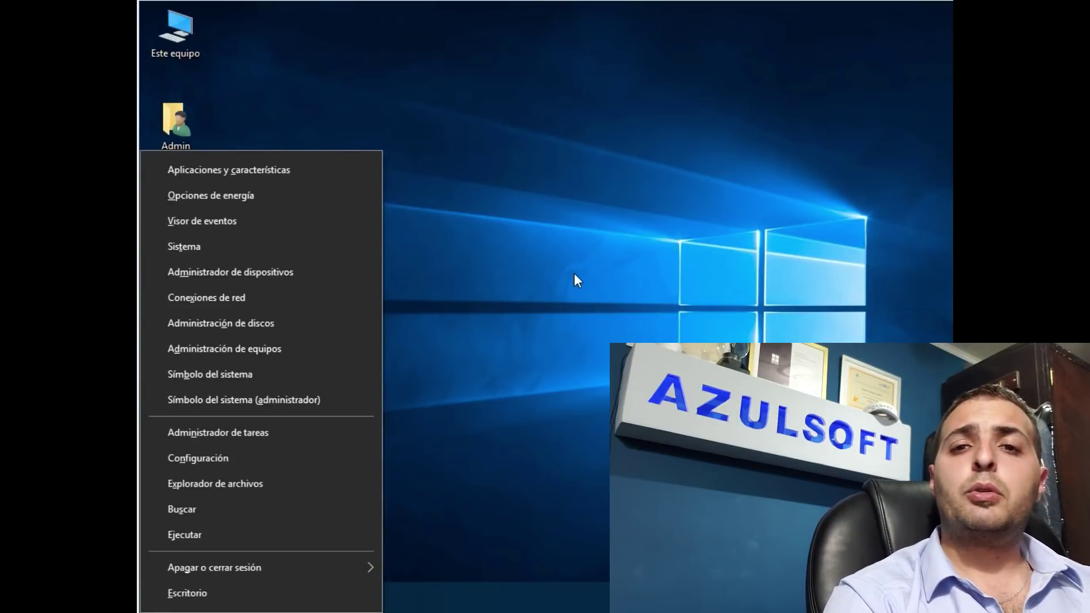
click(558, 284)
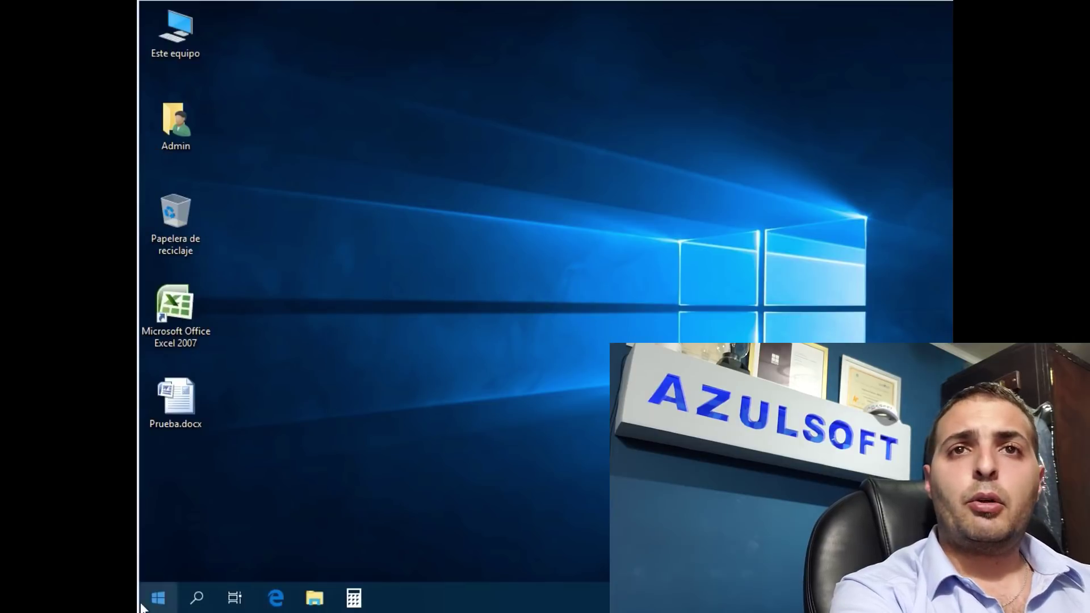
right_click(158, 598)
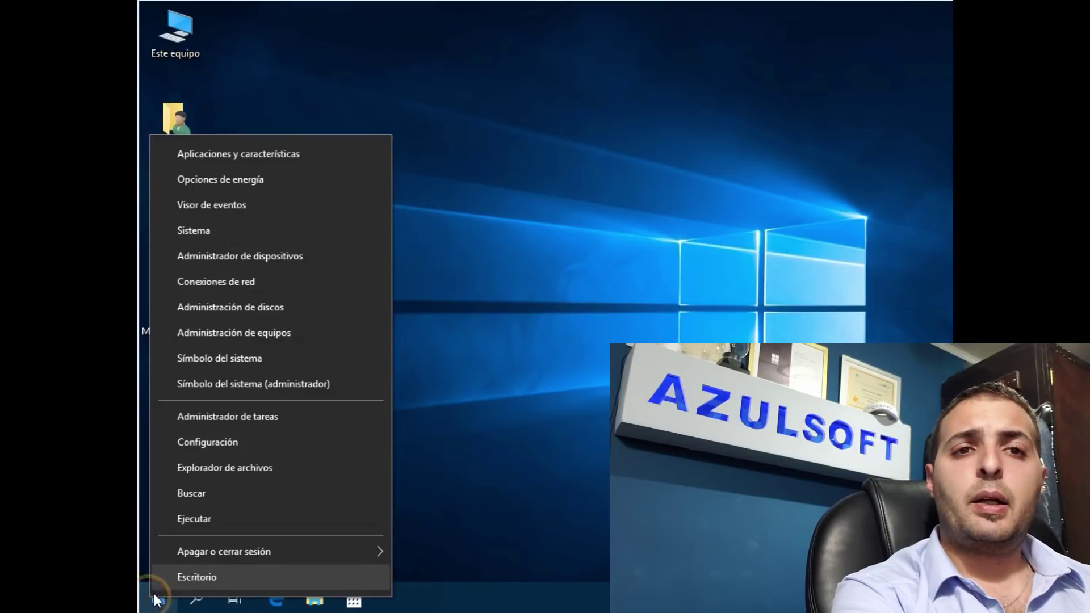
click(519, 420)
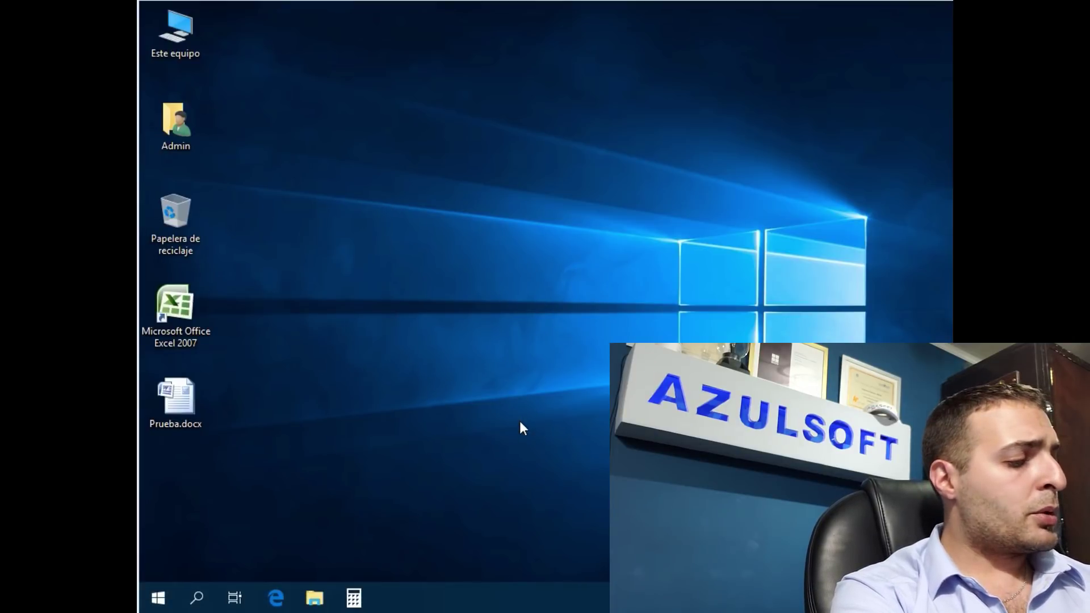
key(super+x)
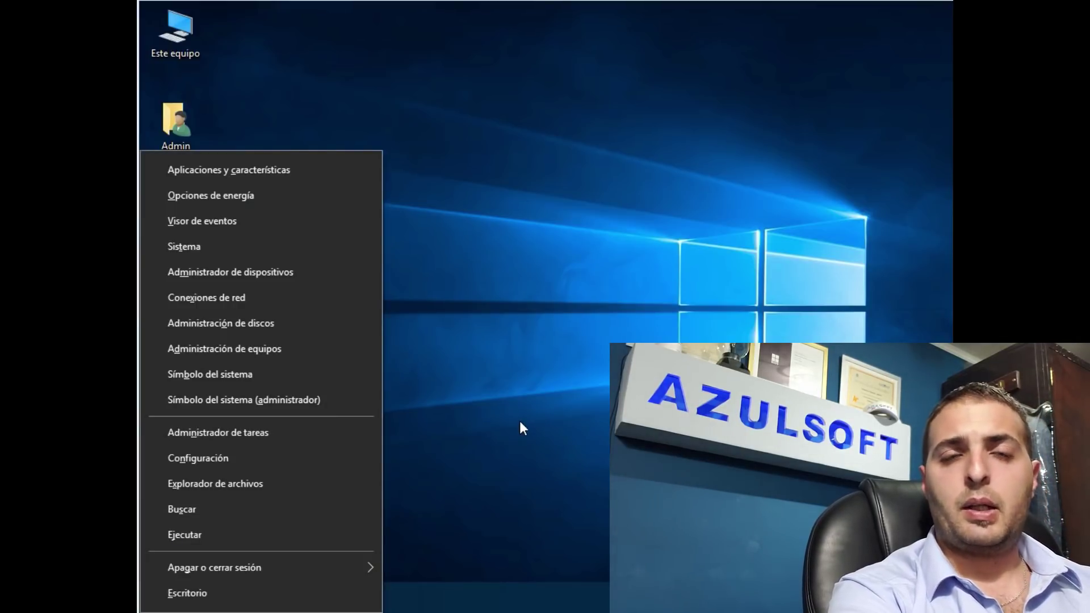
click(508, 419)
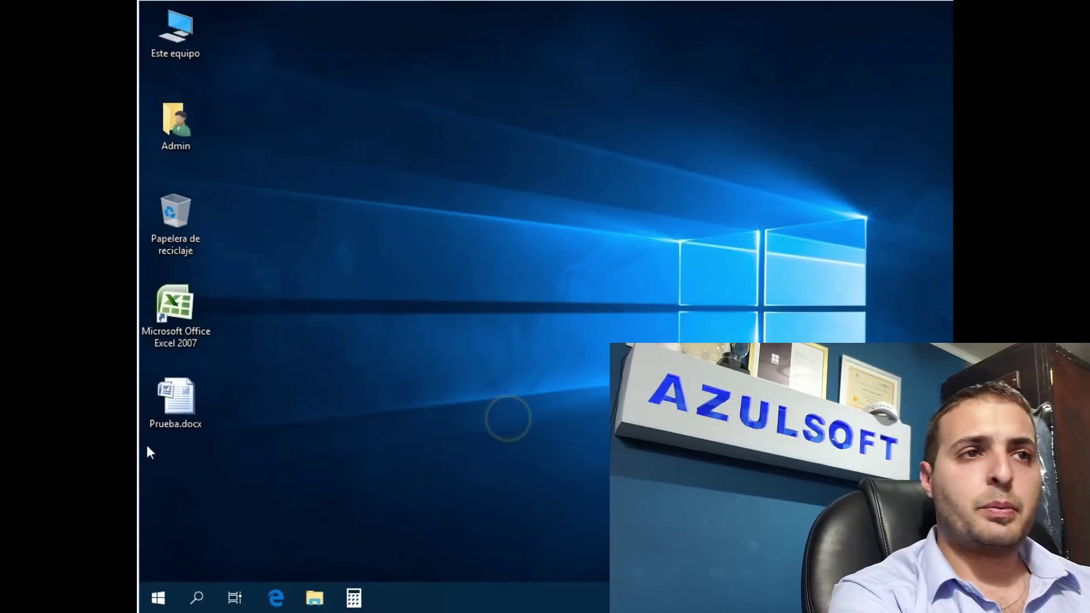
Open a File Explorer window at Acceso rápido, and demonstrate showing the desktop and restoring the window.
key(super+e)
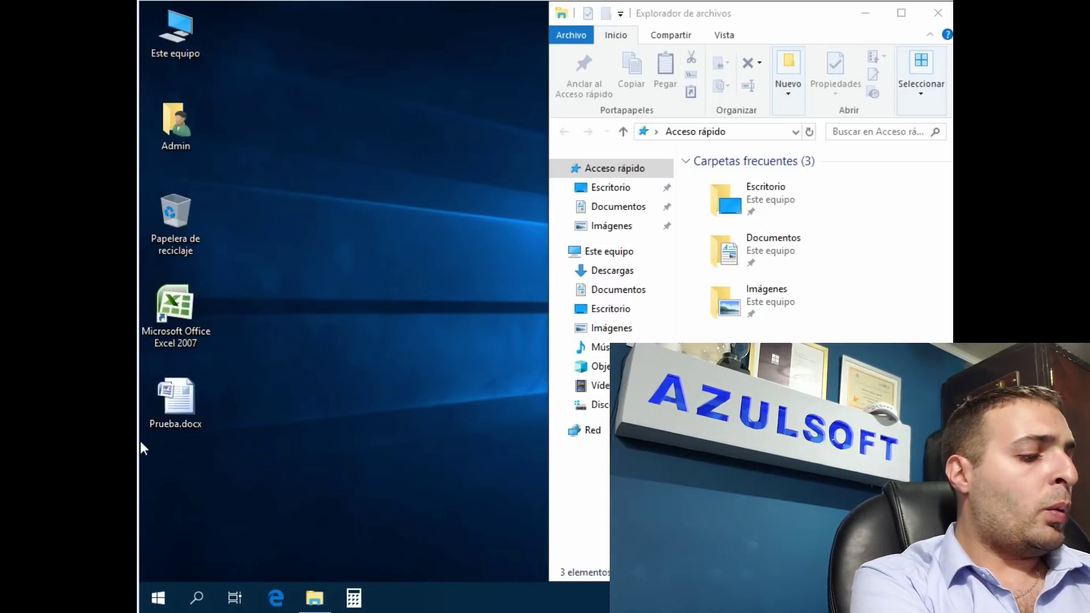
key(super+d)
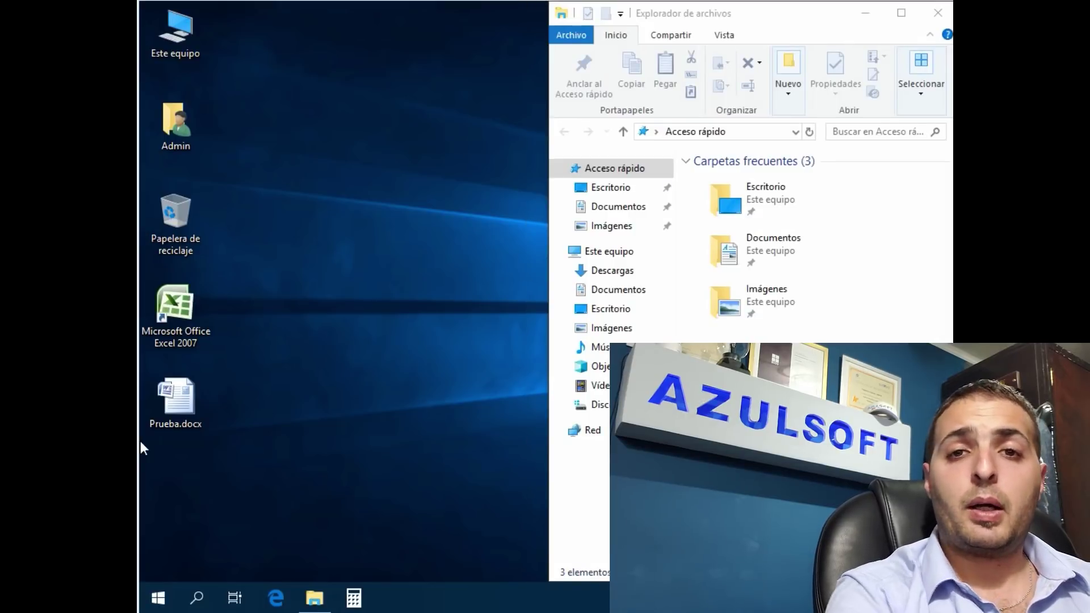
key(super+comma)
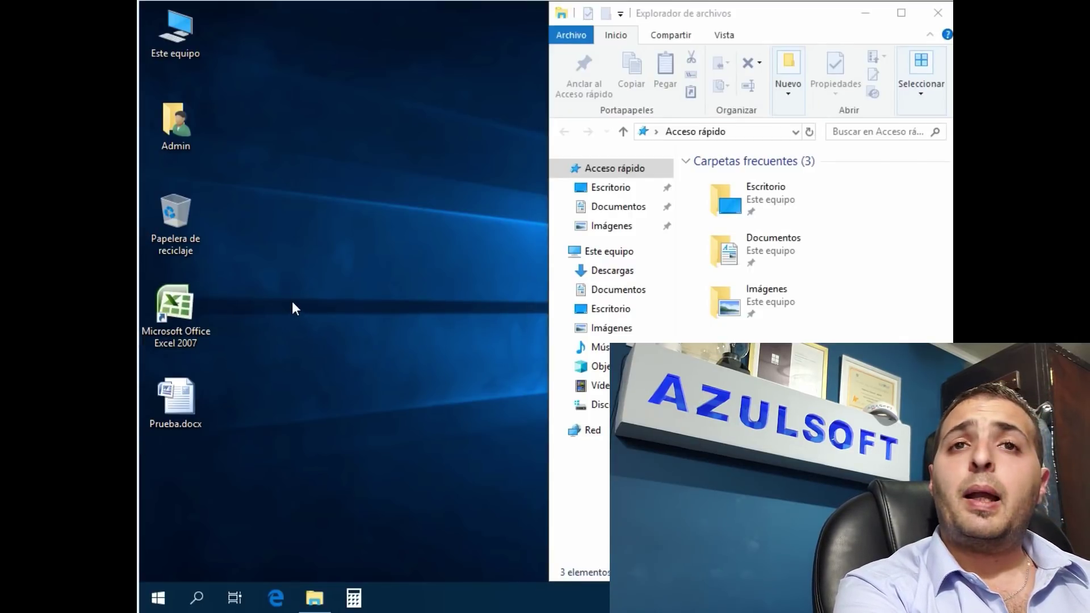
key(super+d)
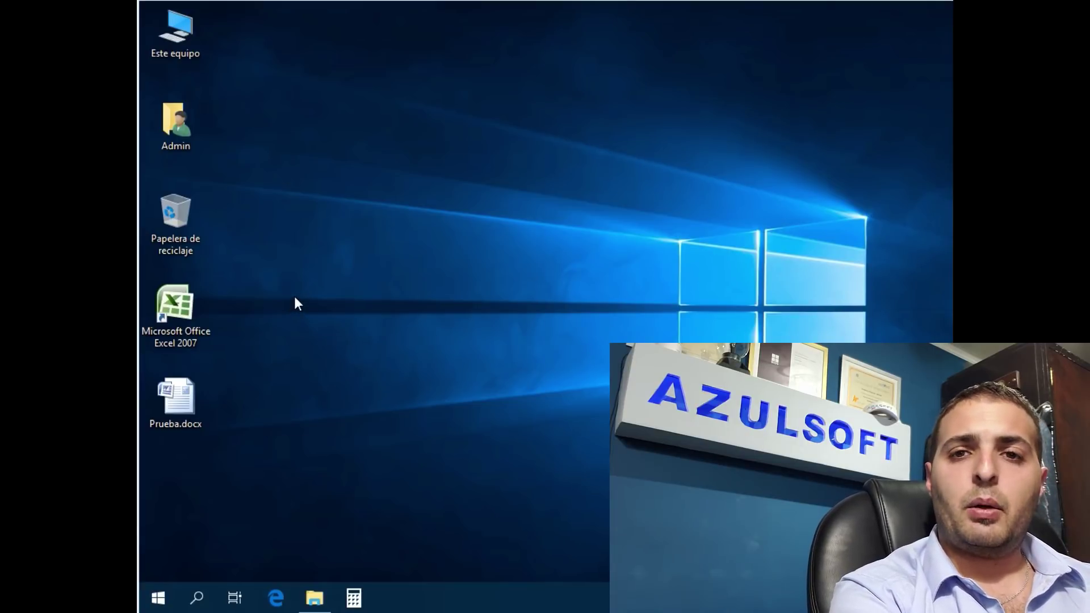
click(314, 598)
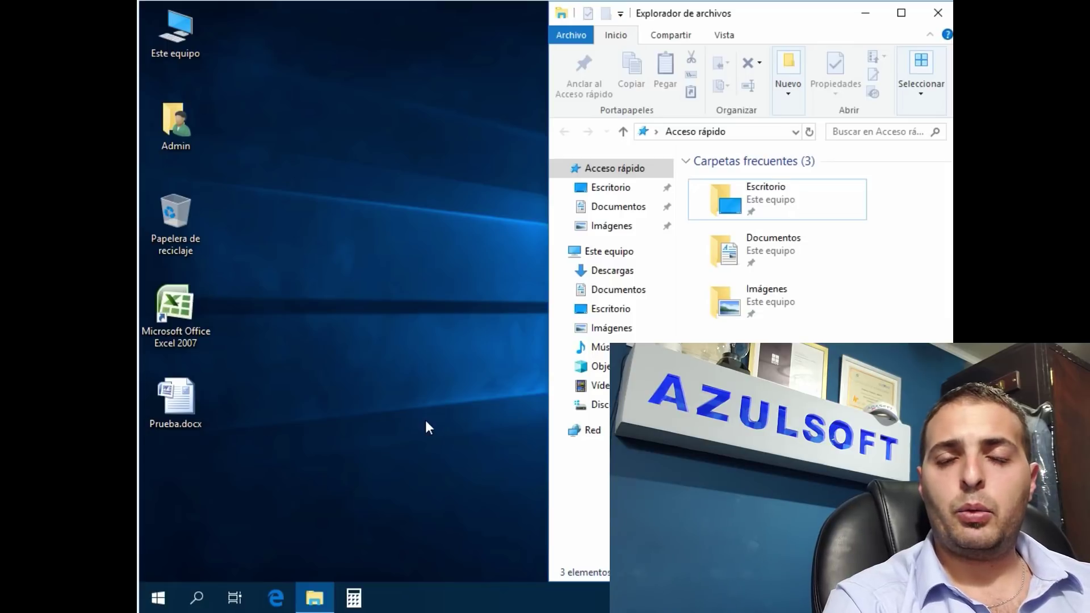
Move the File Explorer window to the middle of the desktop and open a second Explorer window over it.
drag(714, 15, 467, 58)
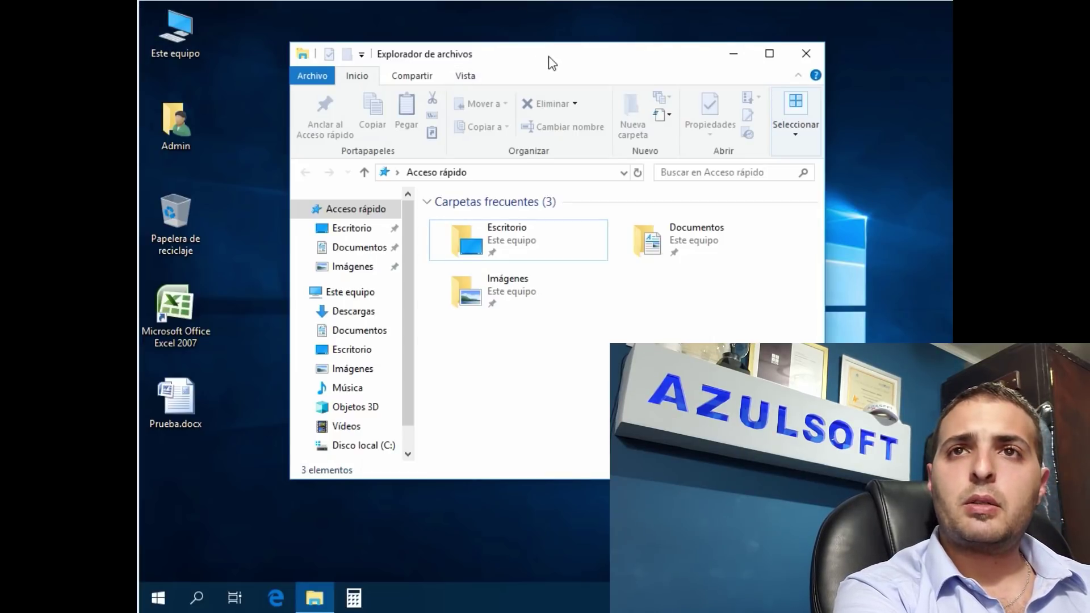
drag(549, 57, 578, 73)
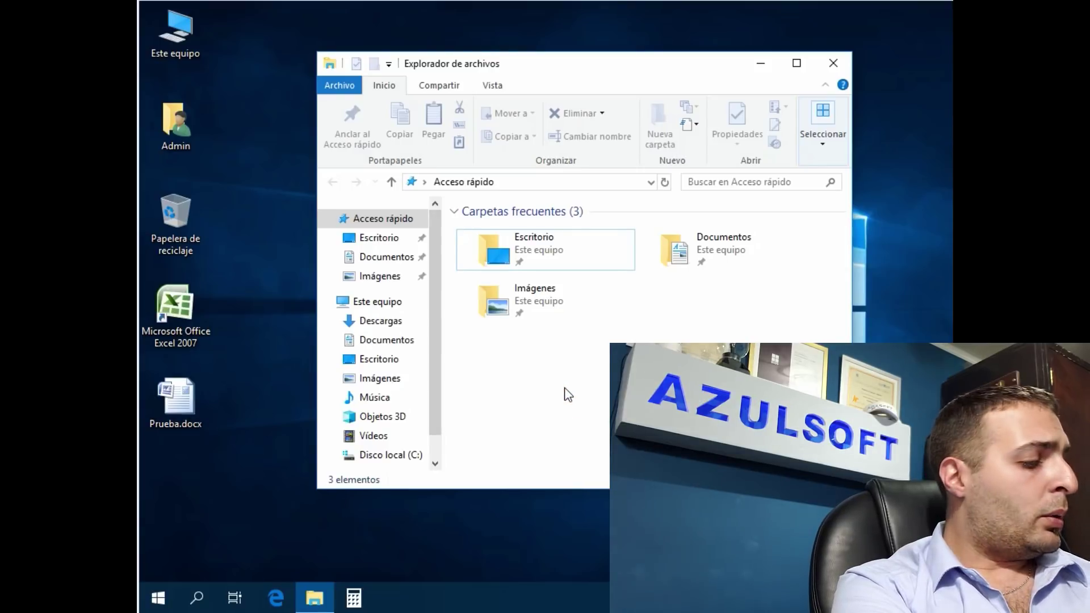
key(ctrl+n)
mouse_move(615, 96)
mouse_down()
mouse_move(645, 127)
mouse_move(645, 78)
mouse_move(557, 78)
mouse_up()
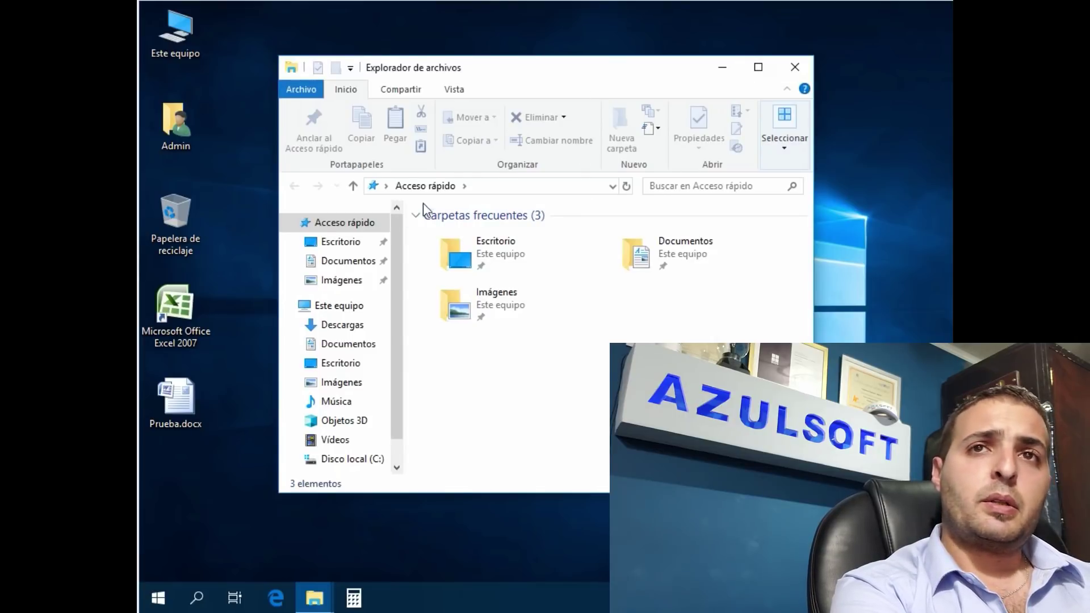
Browse to the Windows folder on Disco local (C:) and go back to the drive's root.
click(351, 460)
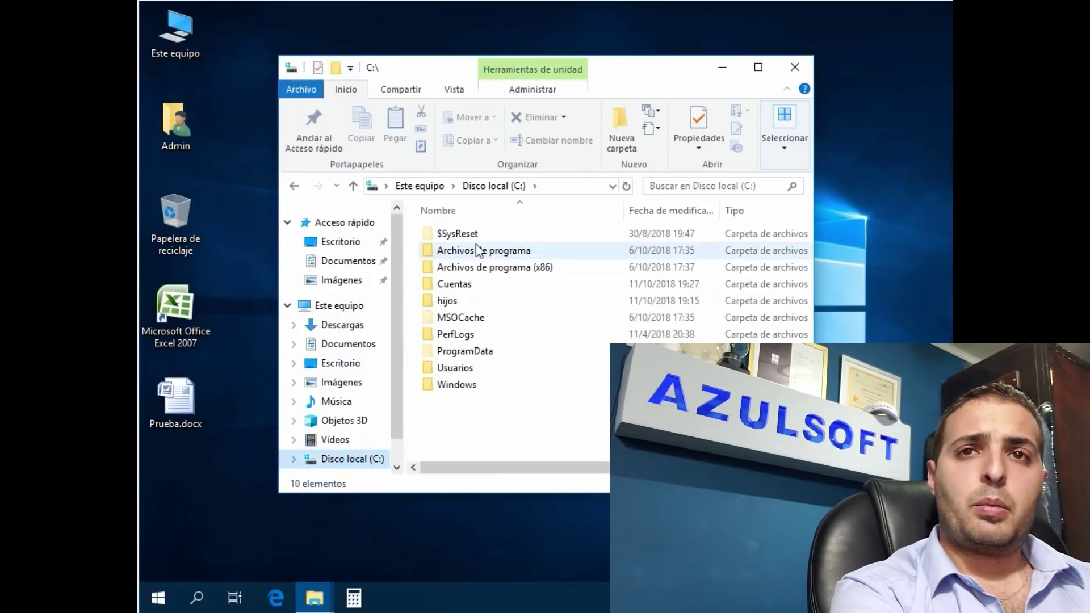
double_click(467, 386)
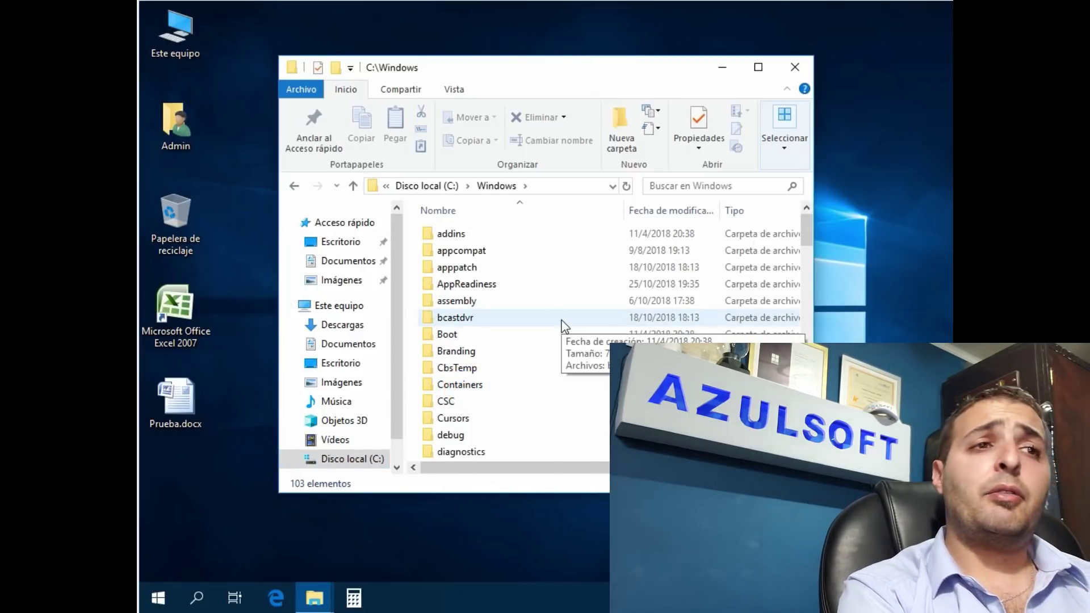
key(BackSpace)
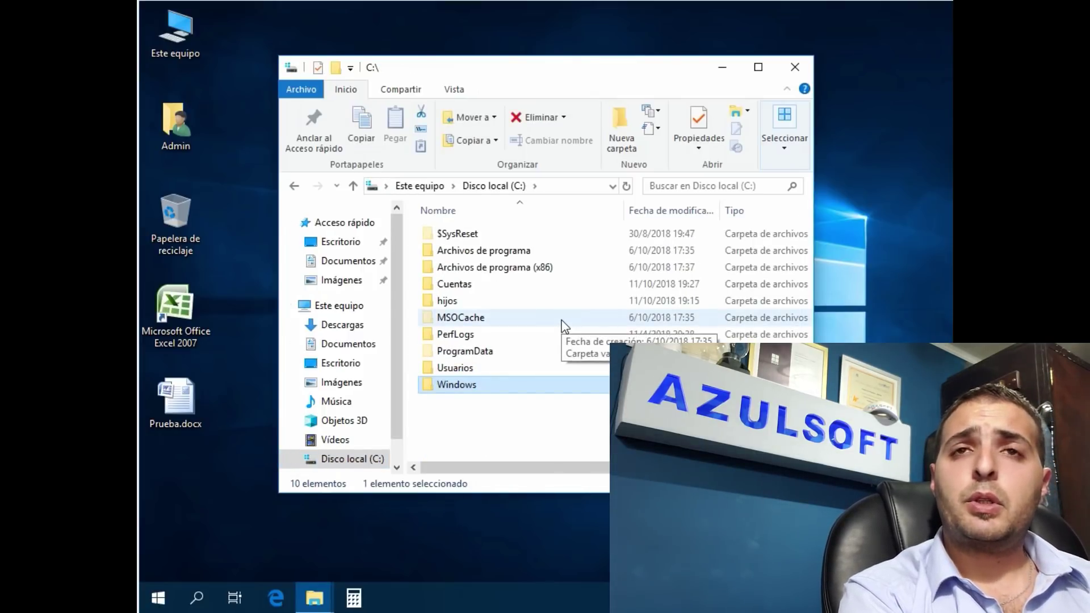
Go up to Este equipo, reopen Disco local (C:), and enter its Windows folder three times, returning to the parent folder between visits.
click(353, 187)
double_click(506, 451)
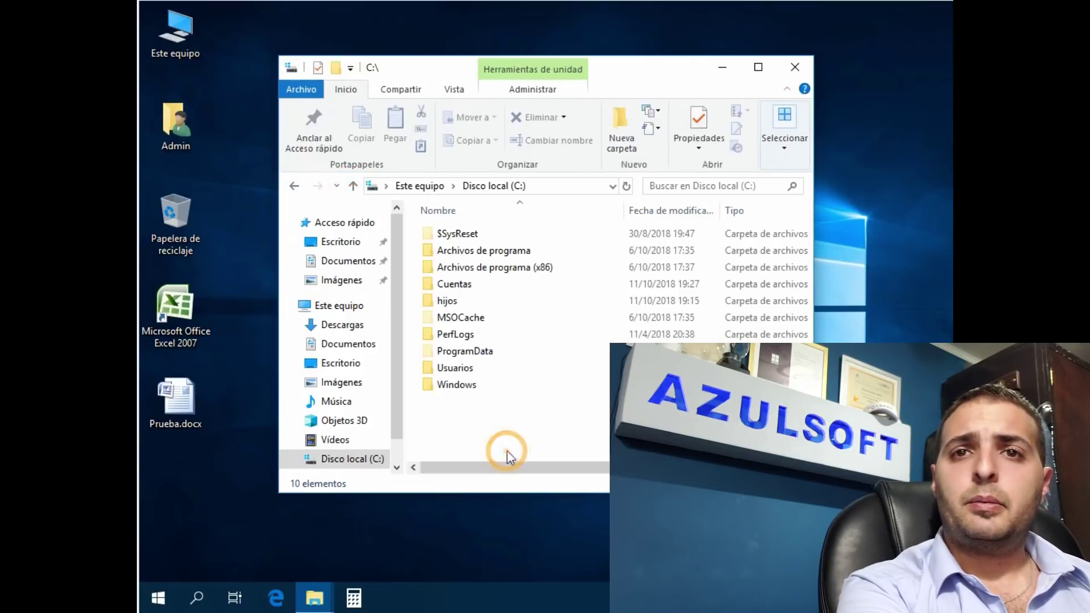
double_click(460, 384)
click(353, 188)
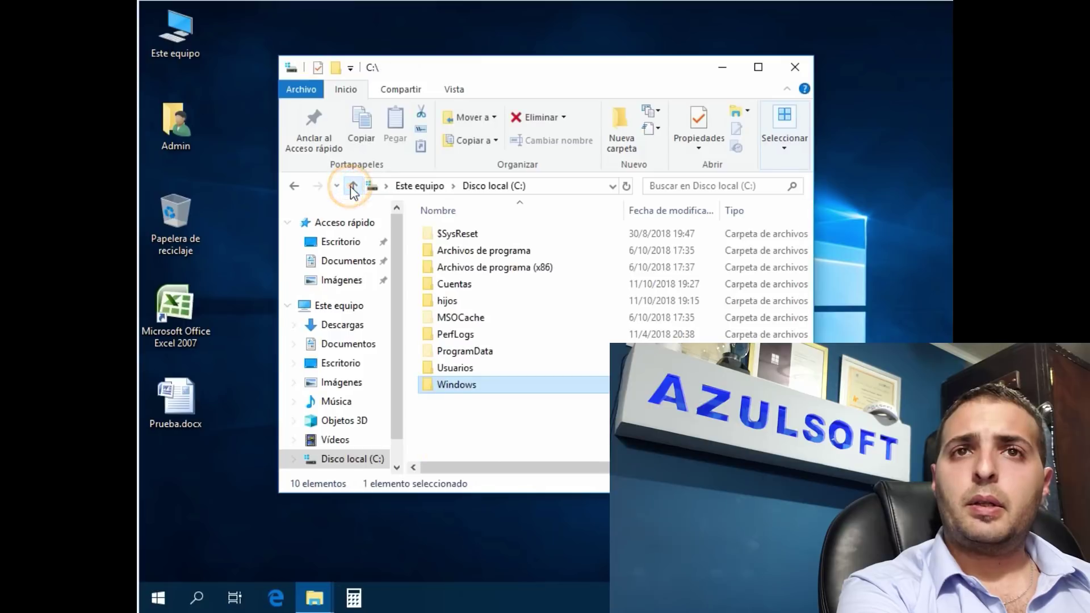
double_click(458, 384)
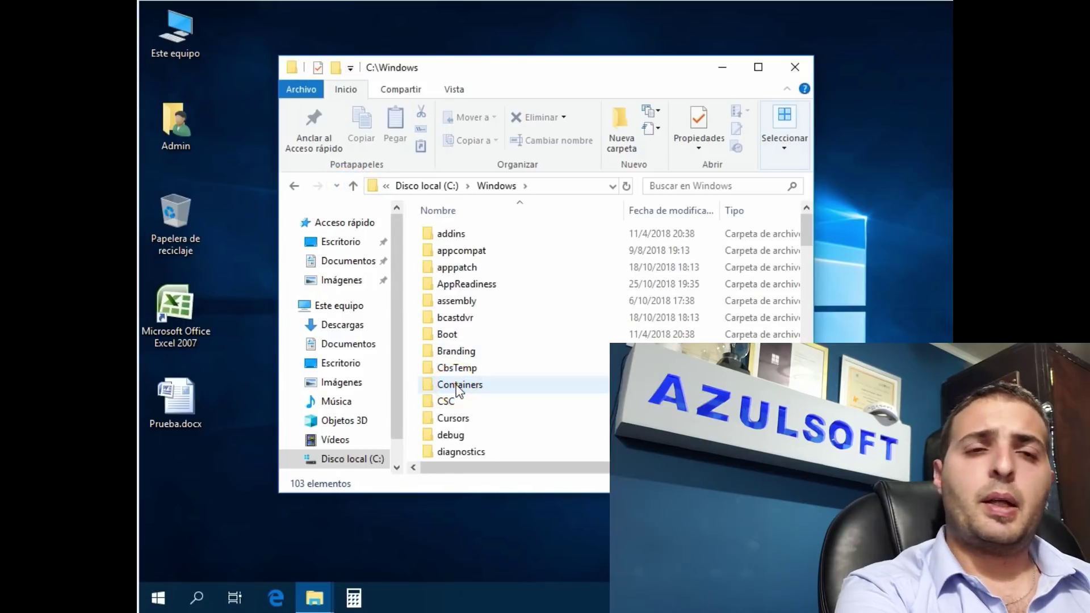
key(alt+Up)
double_click(458, 385)
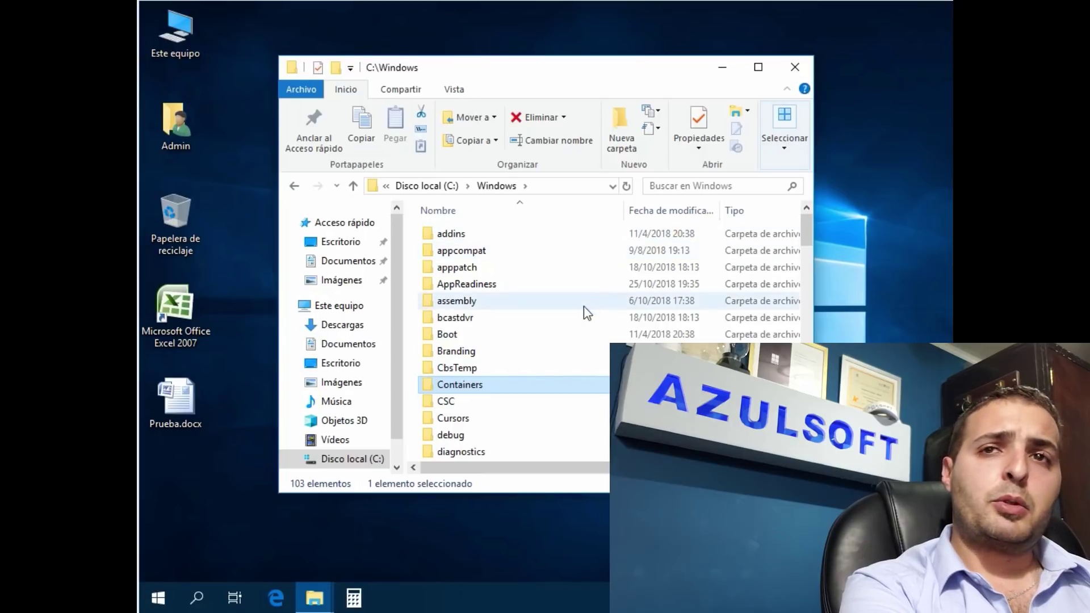
Demonstrate back and forward history navigation by alternating repeatedly between the C: root and the Windows folder, ending in the Windows folder.
key(alt+Left)
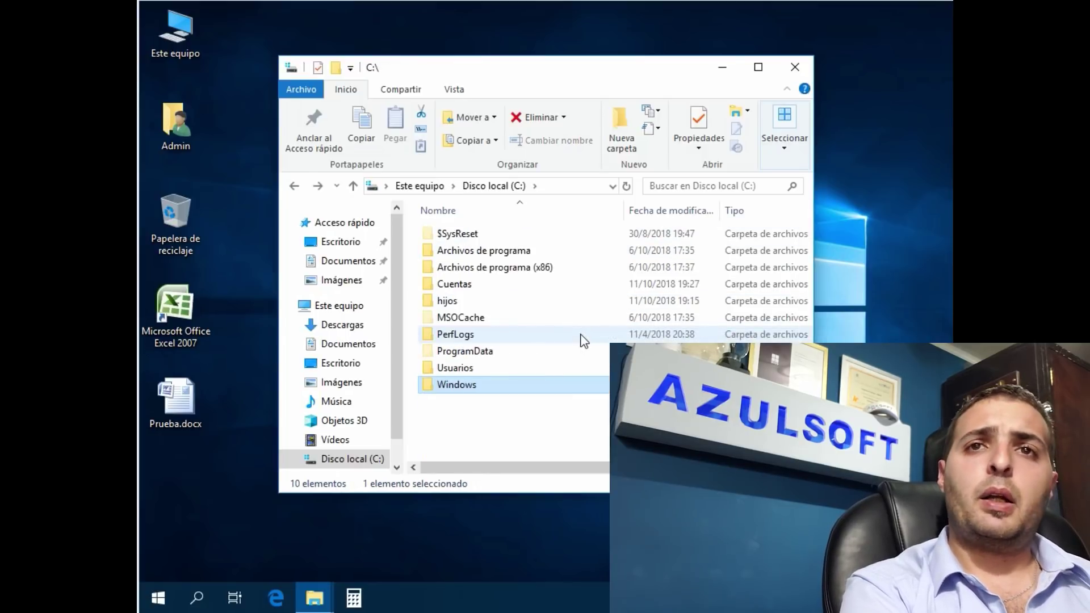
key(alt+Right)
key(alt+Left)
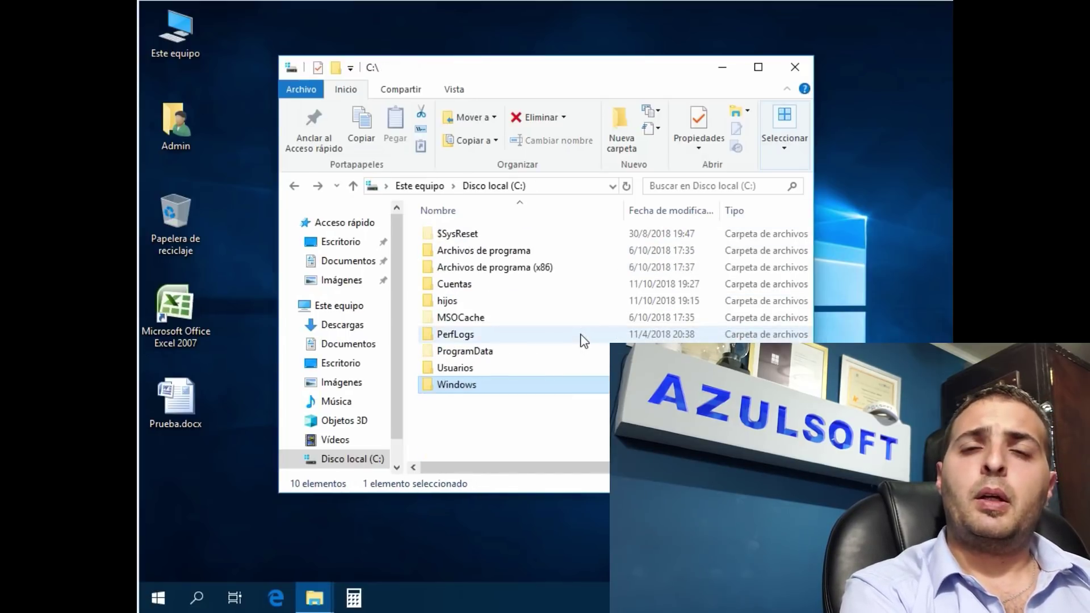
key(alt+Right)
key(alt+Left)
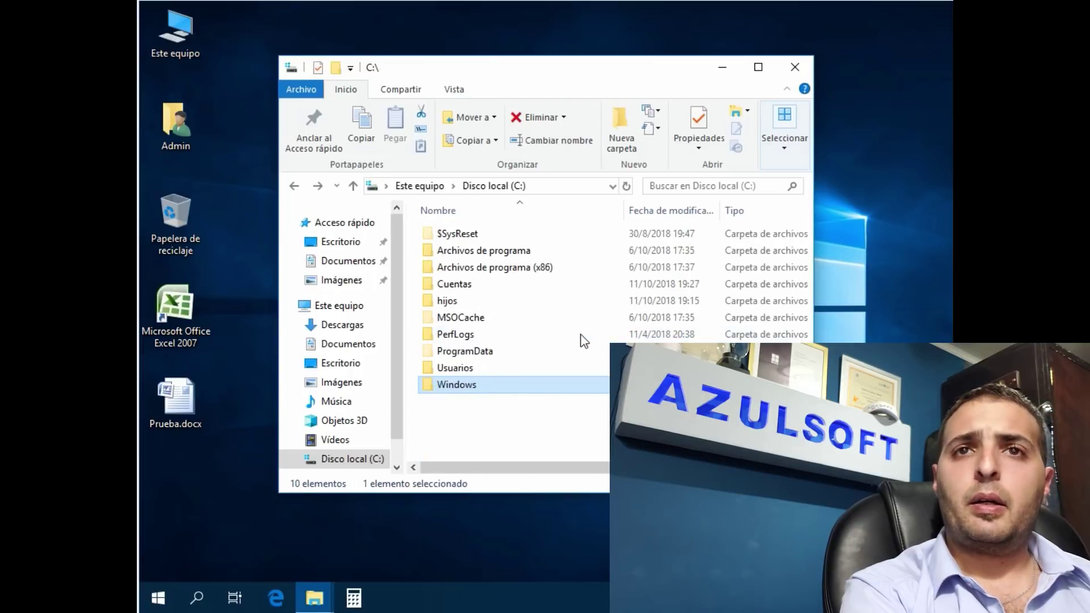
key(alt+Right)
key(alt+Left)
key(alt+Right)
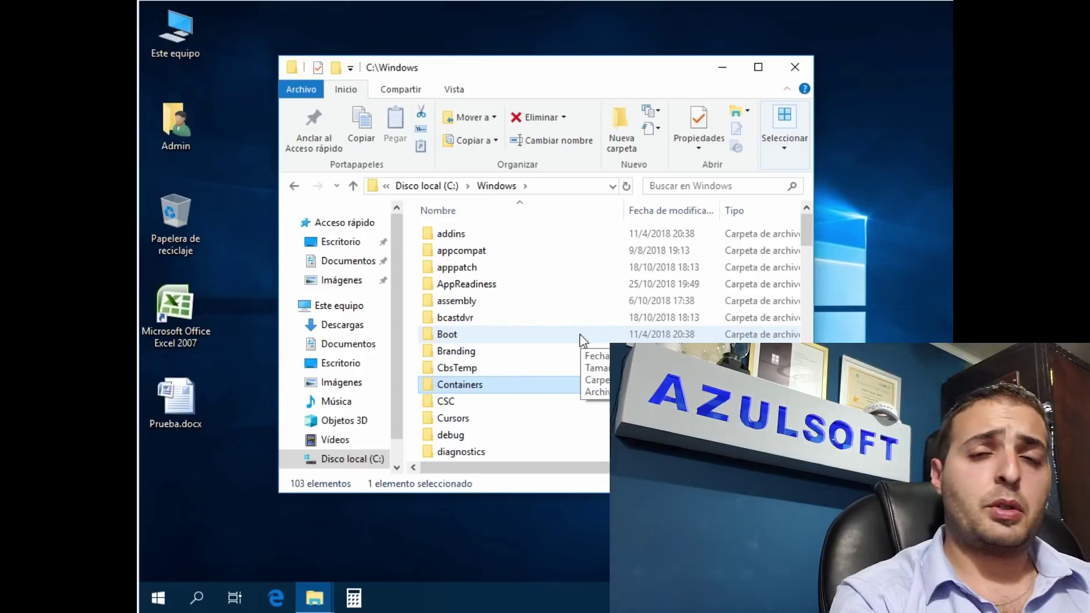
key(alt+Left)
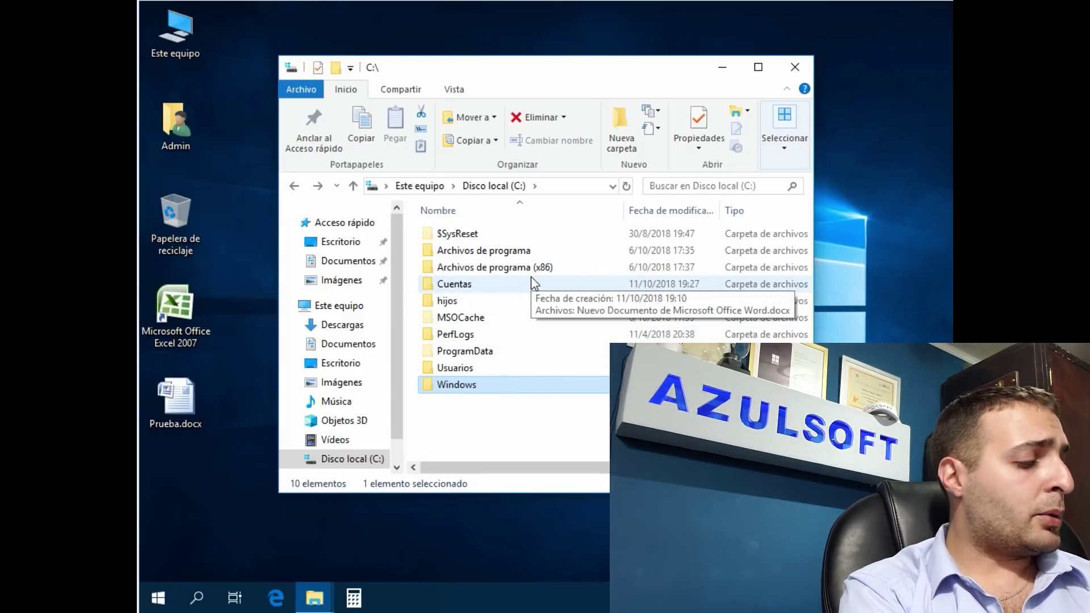
key(alt+Right)
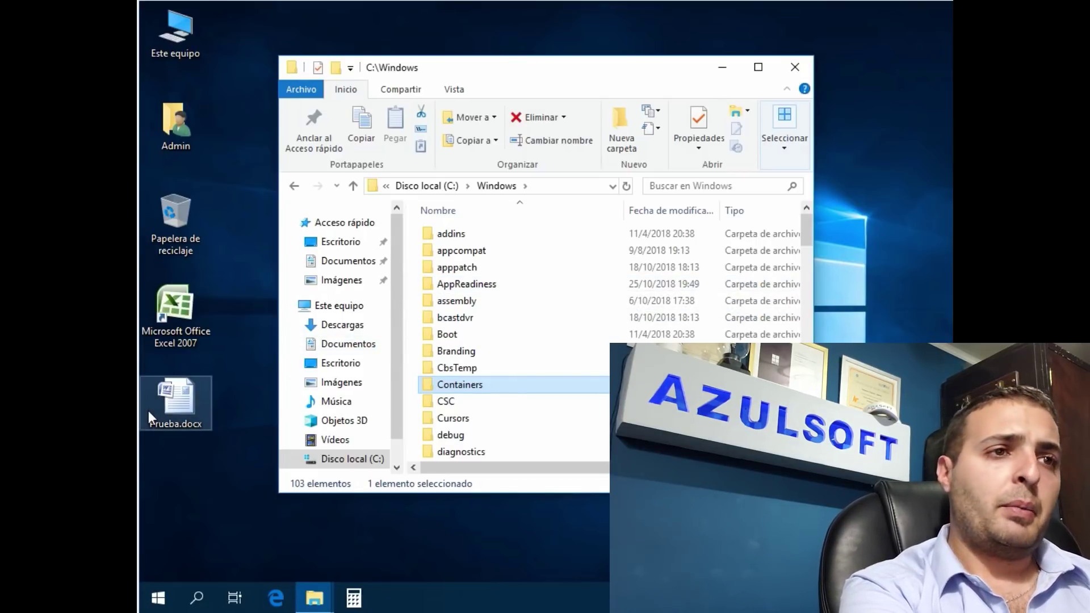
Cycle through the two open Explorer windows in the window switcher several times, and return to the C:\Windows window.
key(alt+Tab)
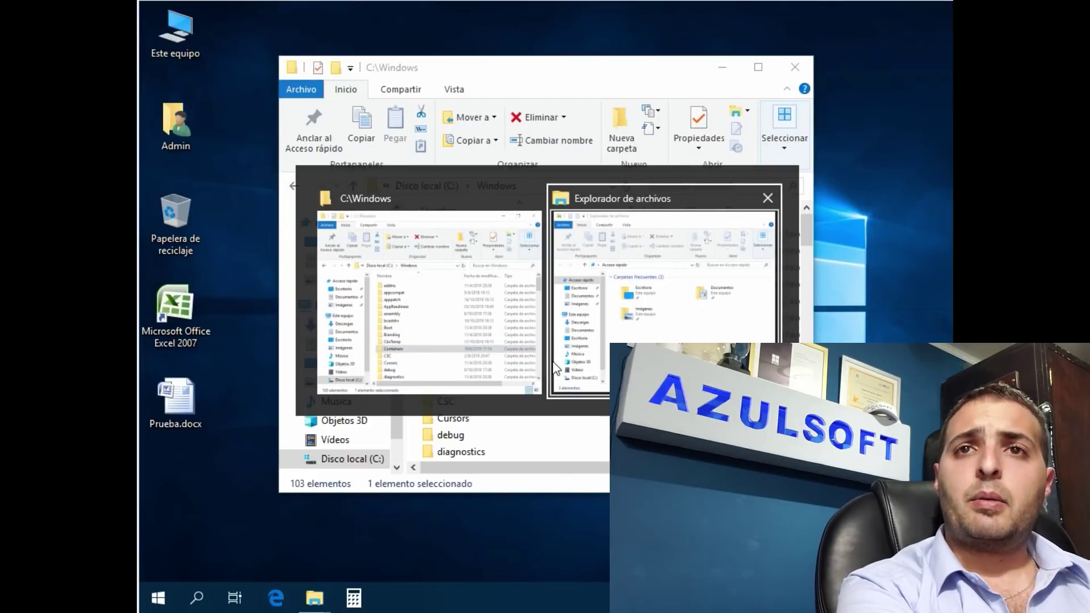
key(Tab)
key(Tab)
key(Tab)
key(Tab)
key(Tab)
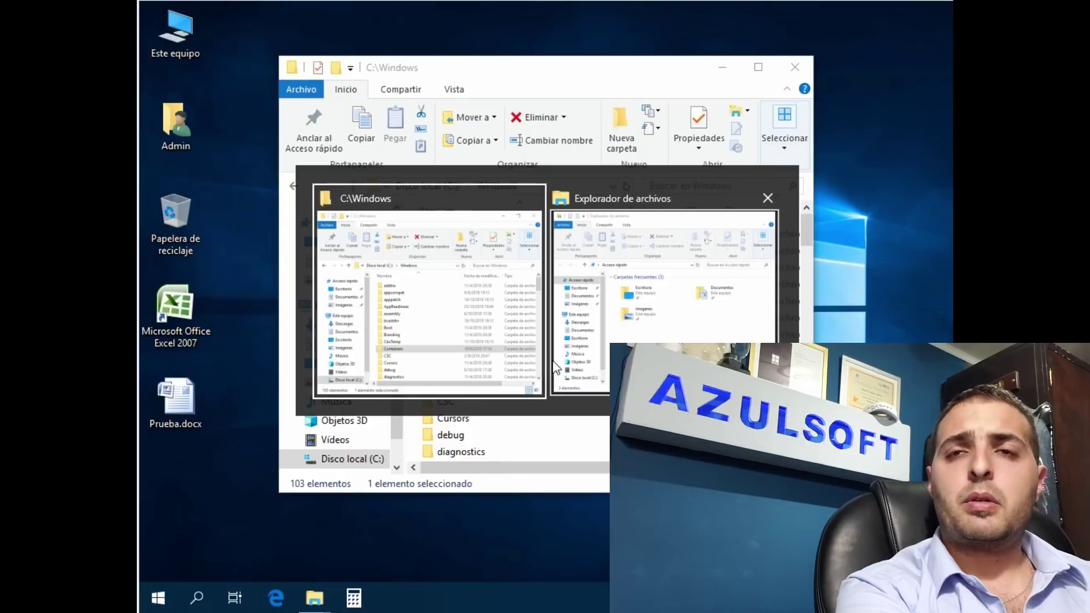
key(Tab)
key(Tab)
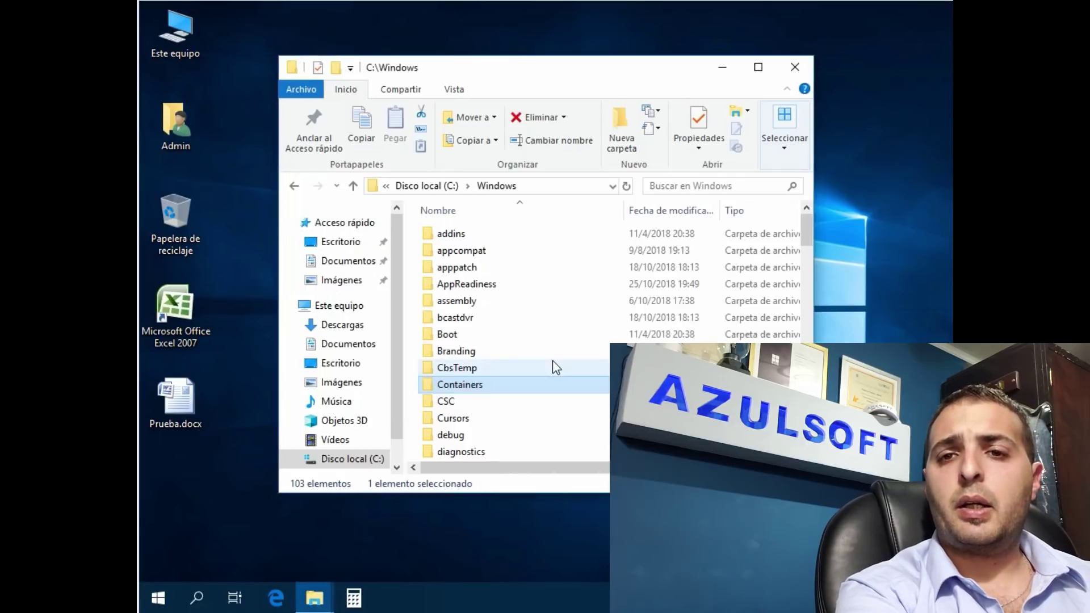
Switch to the Acceso rápido window and close it, and close the remaining C:\Windows window to leave an empty desktop.
key(alt+Tab)
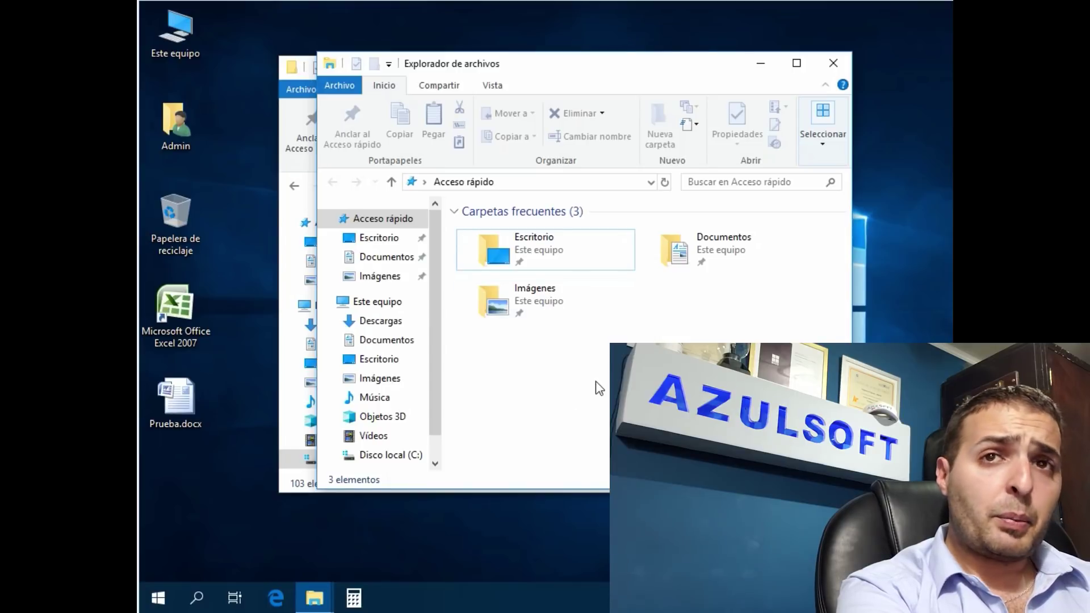
click(844, 63)
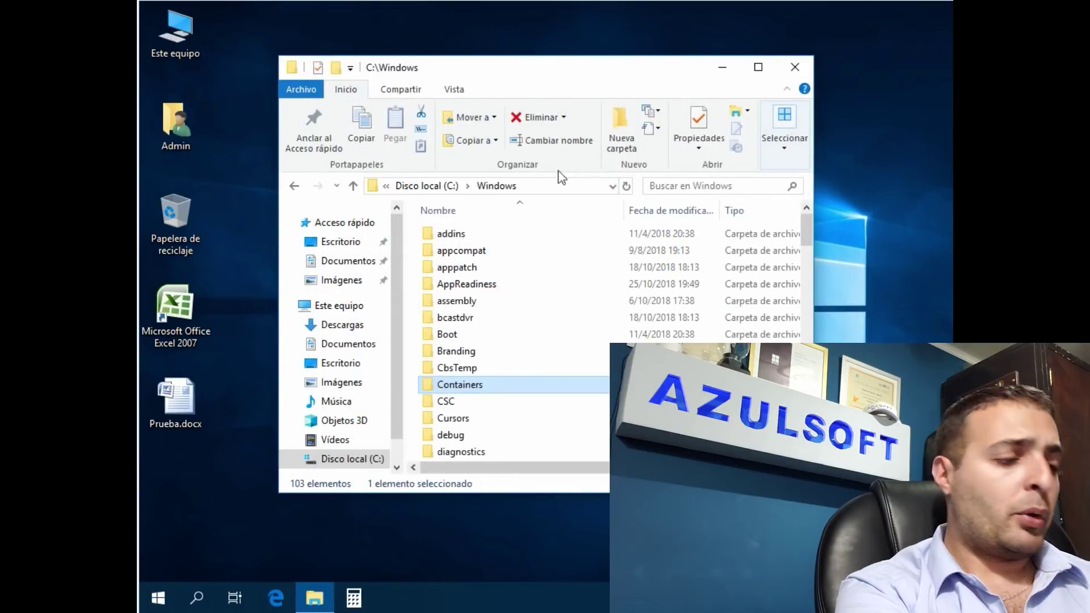
drag(621, 81, 625, 83)
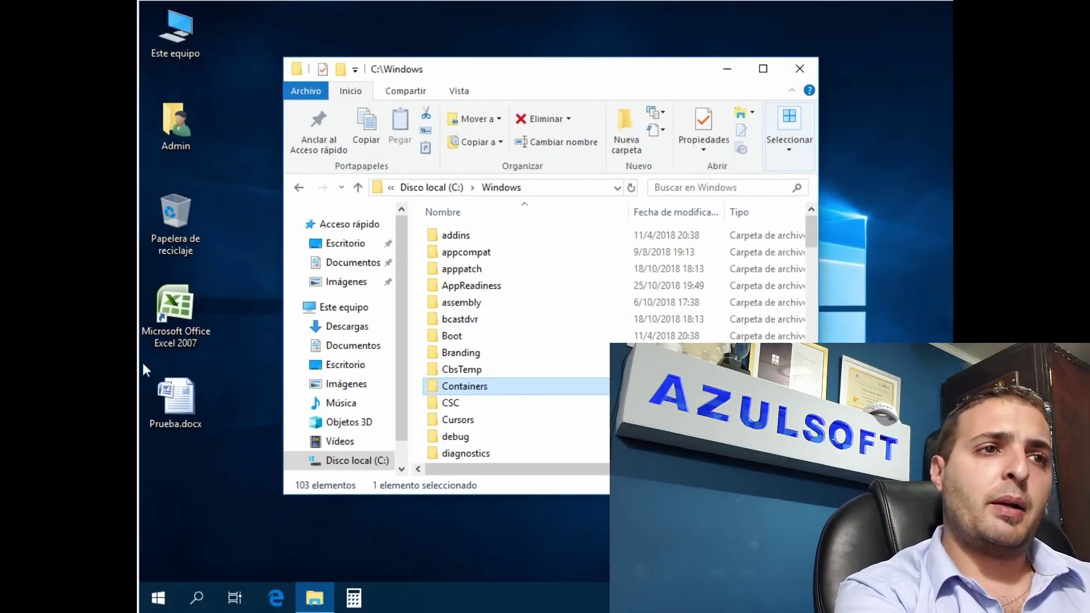
click(799, 69)
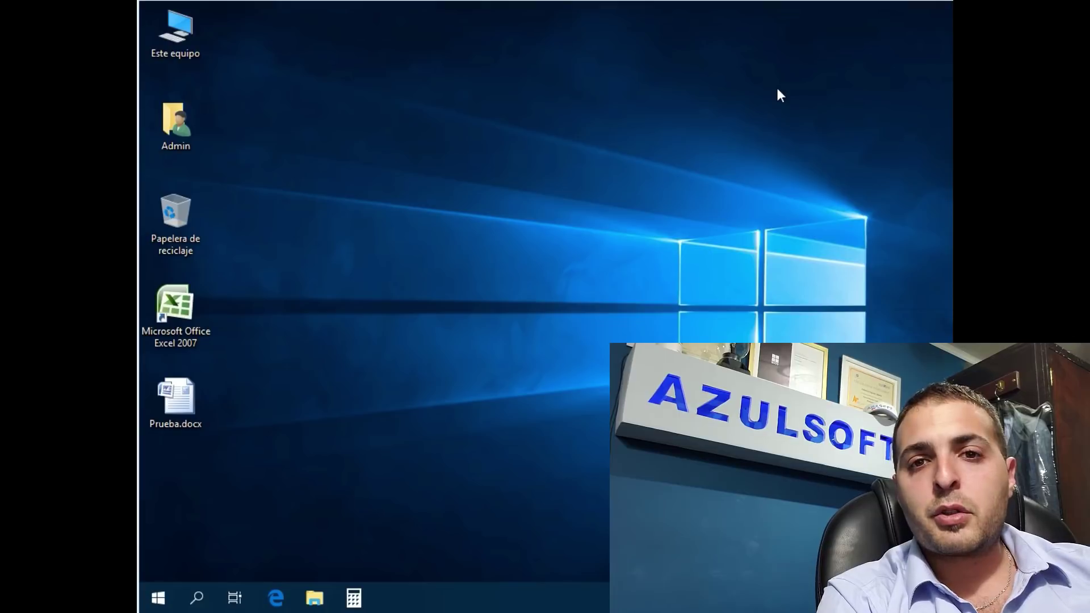